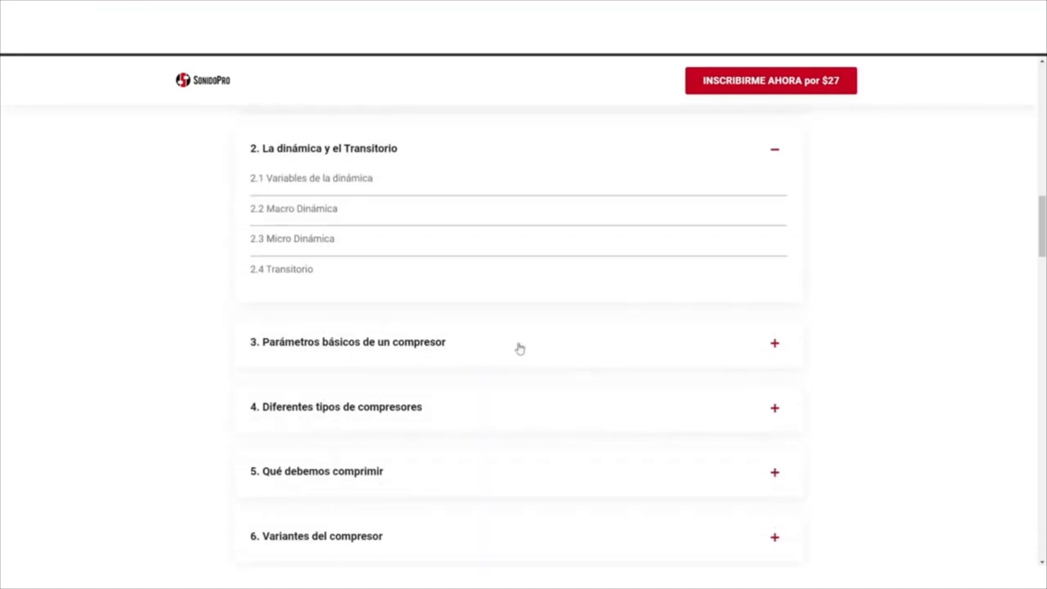
Expand modules 4 to 7 of the course syllabus, from compressor types through Finalizando, to review their lessons.
{"action": "scroll", "coordinate": [519, 348], "scroll_direction": "down", "scroll_amount": 4}
{"action": "left_click", "coordinate": [506, 378]}
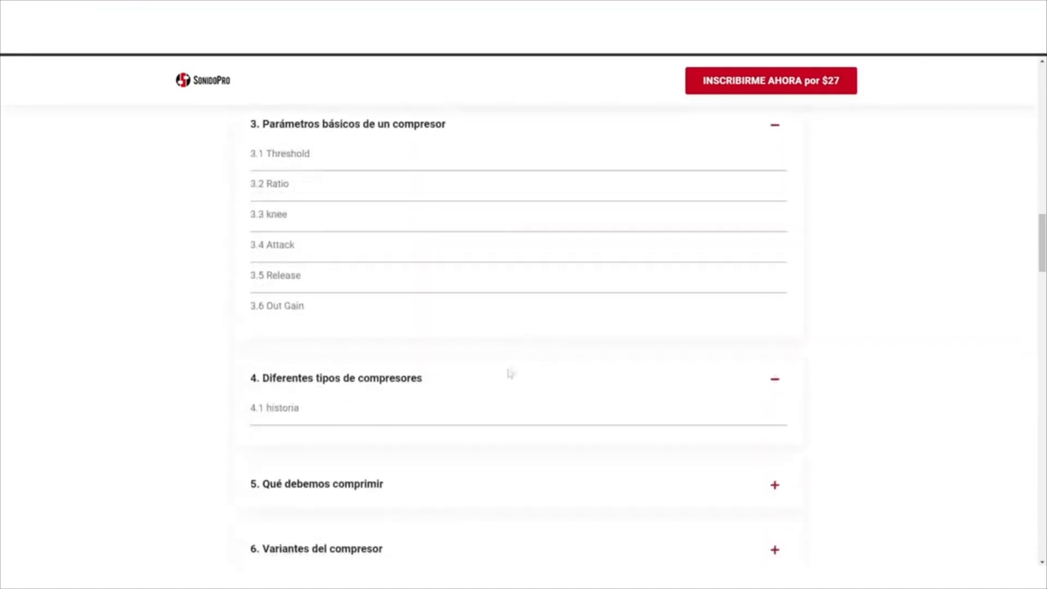
{"action": "scroll", "coordinate": [521, 360], "scroll_direction": "down", "scroll_amount": 6}
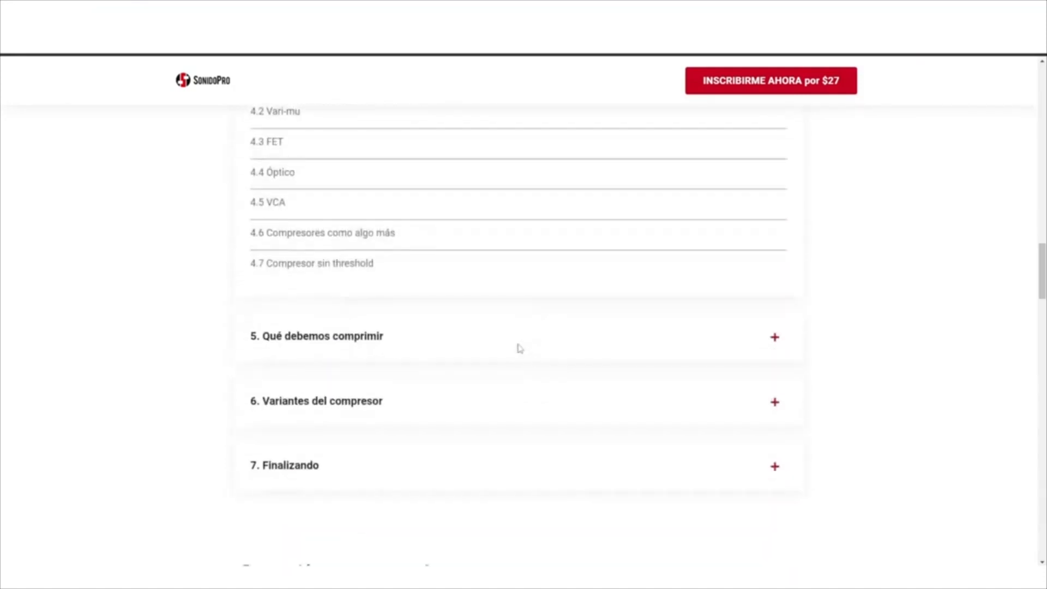
{"action": "left_click", "coordinate": [520, 348]}
{"action": "scroll", "coordinate": [519, 348], "scroll_direction": "down", "scroll_amount": 15}
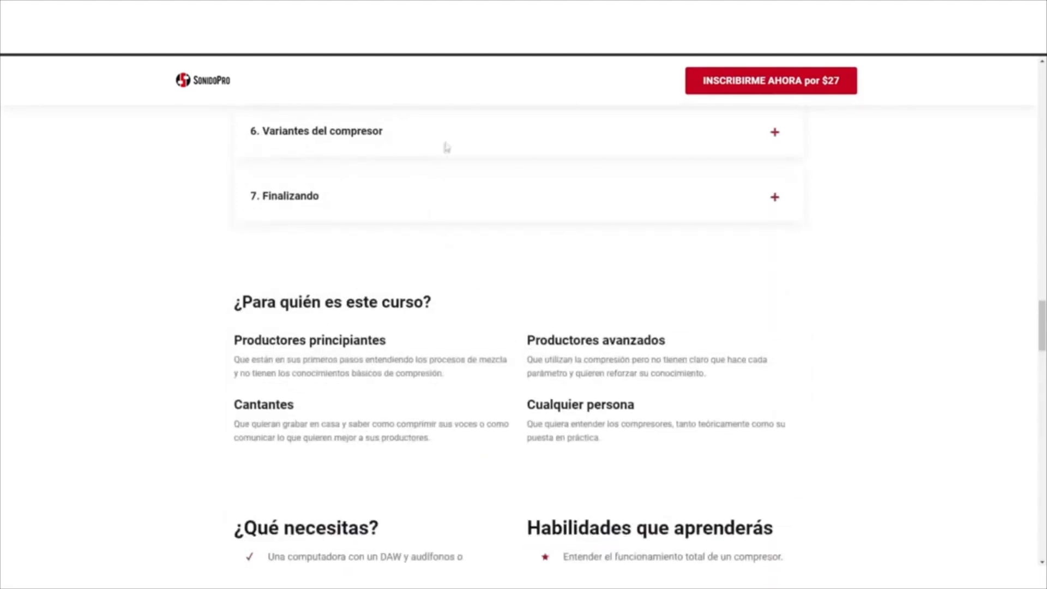
{"action": "left_click", "coordinate": [445, 147]}
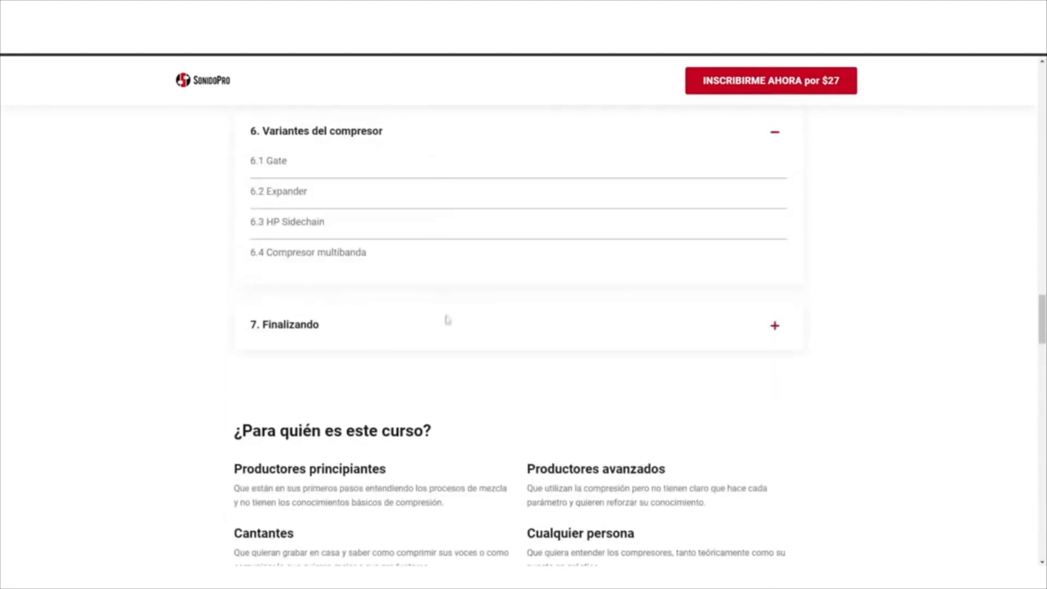
{"action": "left_click", "coordinate": [446, 333]}
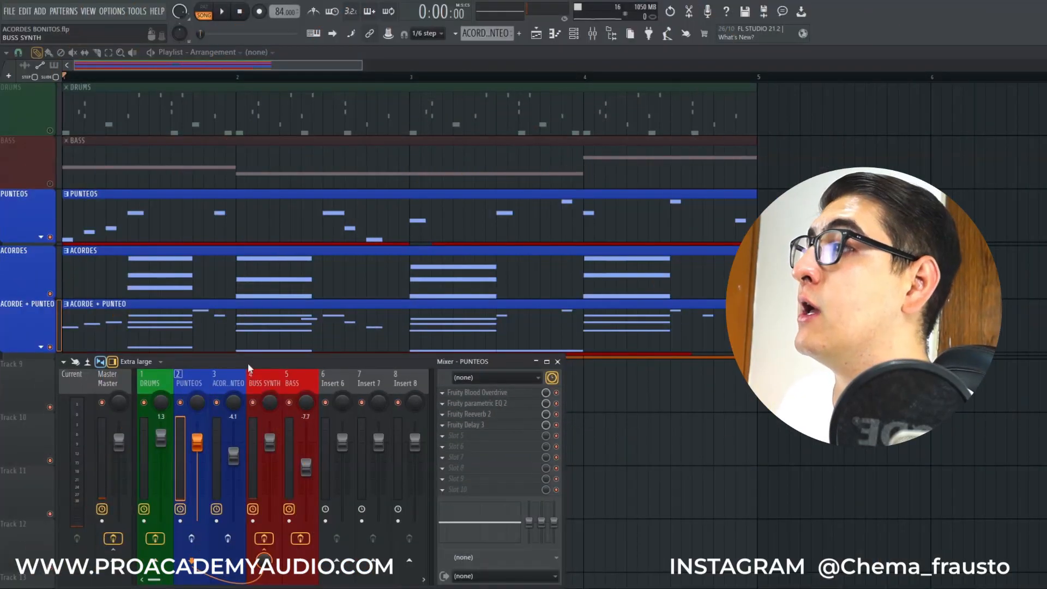
Play the four-bar arrangement twice from the start to hear the synth plucks and chords.
{"action": "key", "text": "space"}
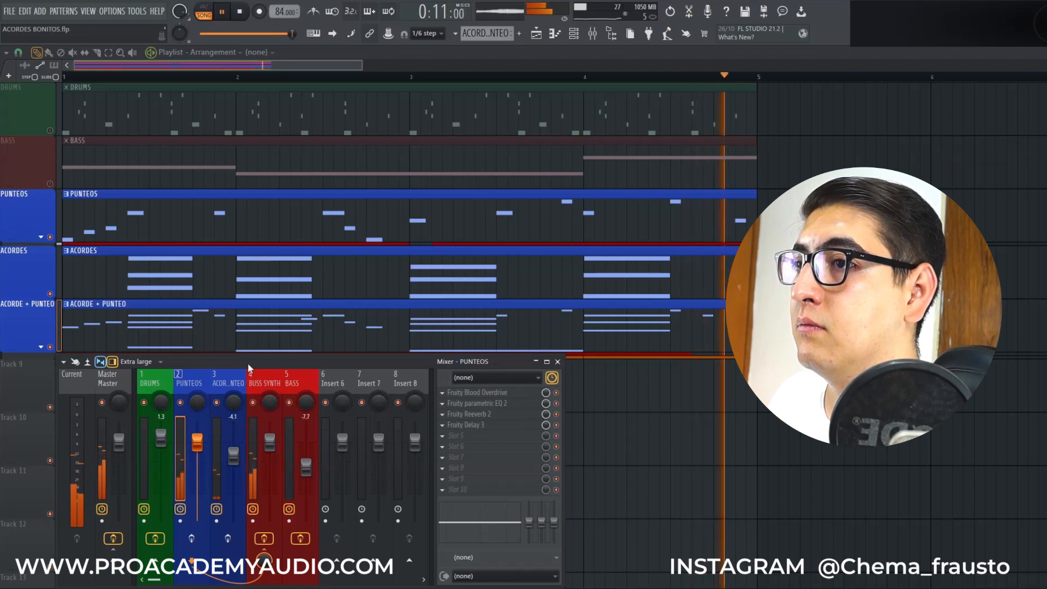
{"action": "key", "text": "space"}
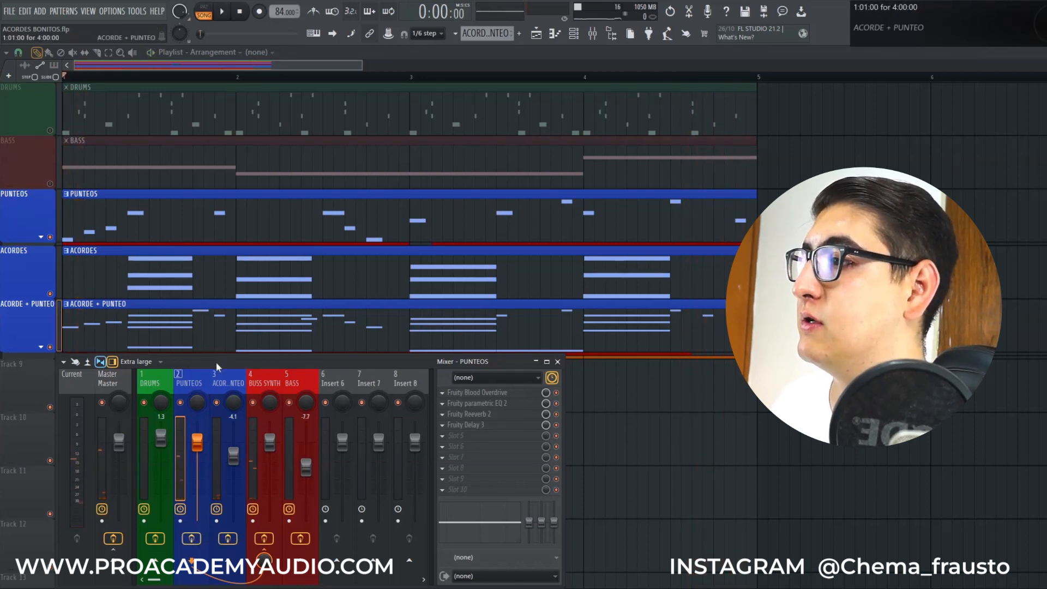
{"action": "key", "text": "space"}
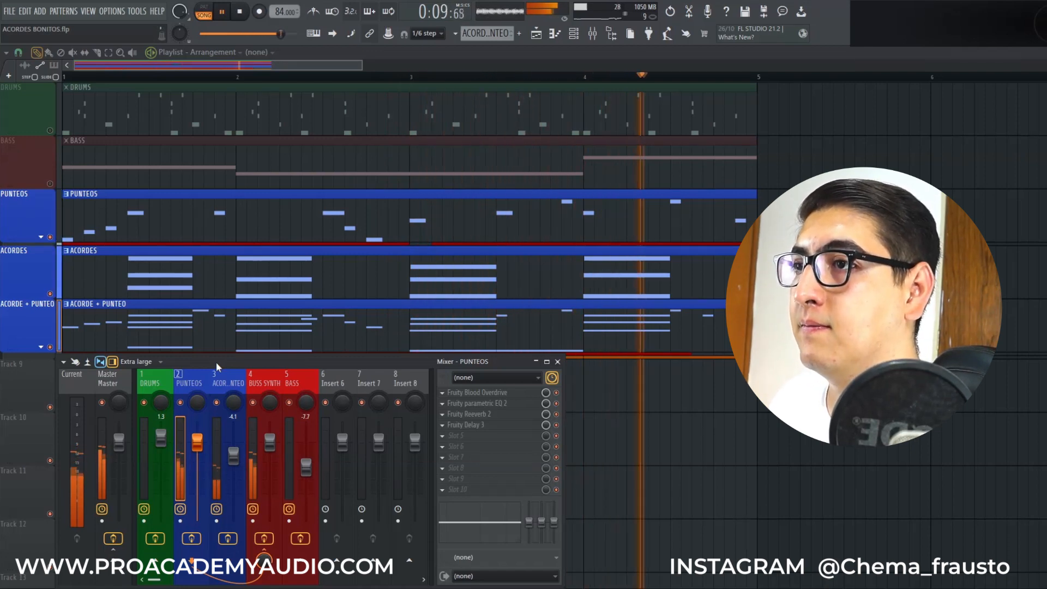
{"action": "key", "text": "space"}
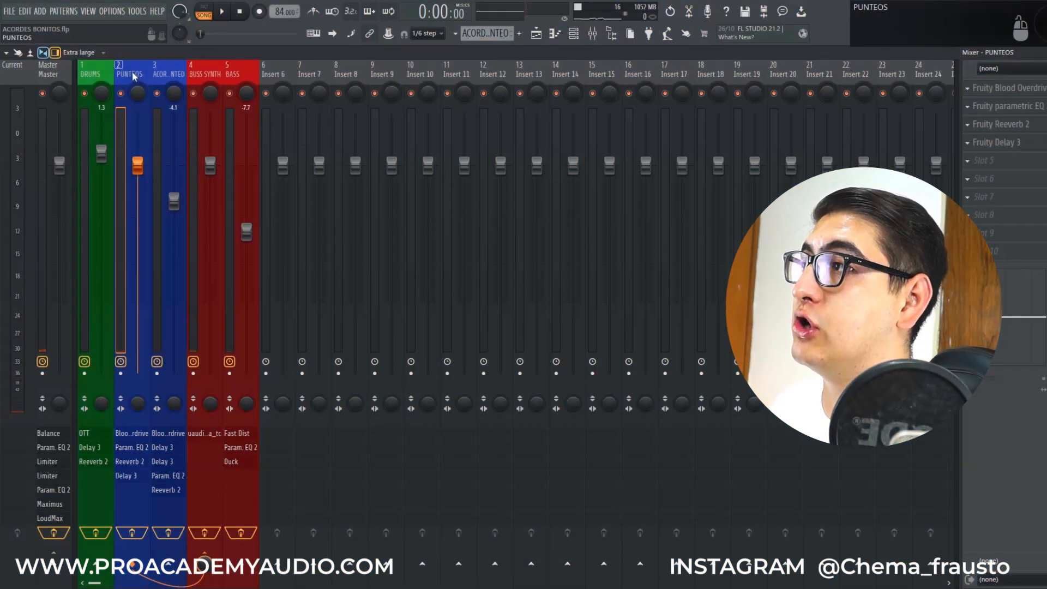
Inspect the Teletronix LA-2A compressor on the BUSS SYNTH mixer track and close it.
{"action": "left_click", "coordinate": [157, 78]}
{"action": "left_click", "coordinate": [147, 76]}
{"action": "left_click", "coordinate": [200, 76]}
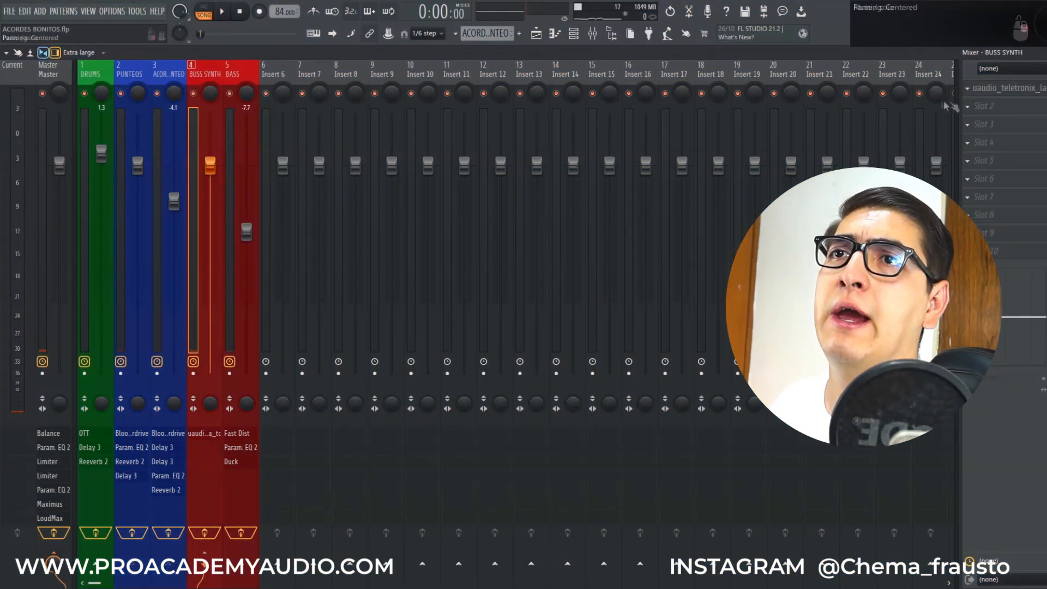
{"action": "left_click", "coordinate": [1003, 88]}
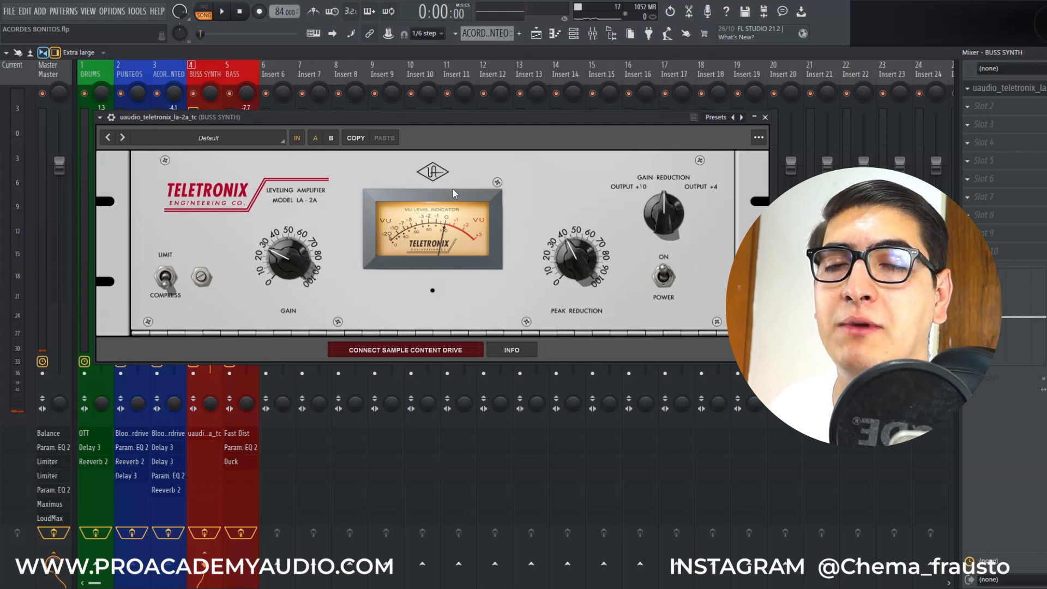
{"action": "key", "text": "Escape"}
Solo the PUNTEOS mixer track and disable its effect slots.
{"action": "left_click", "coordinate": [140, 82]}
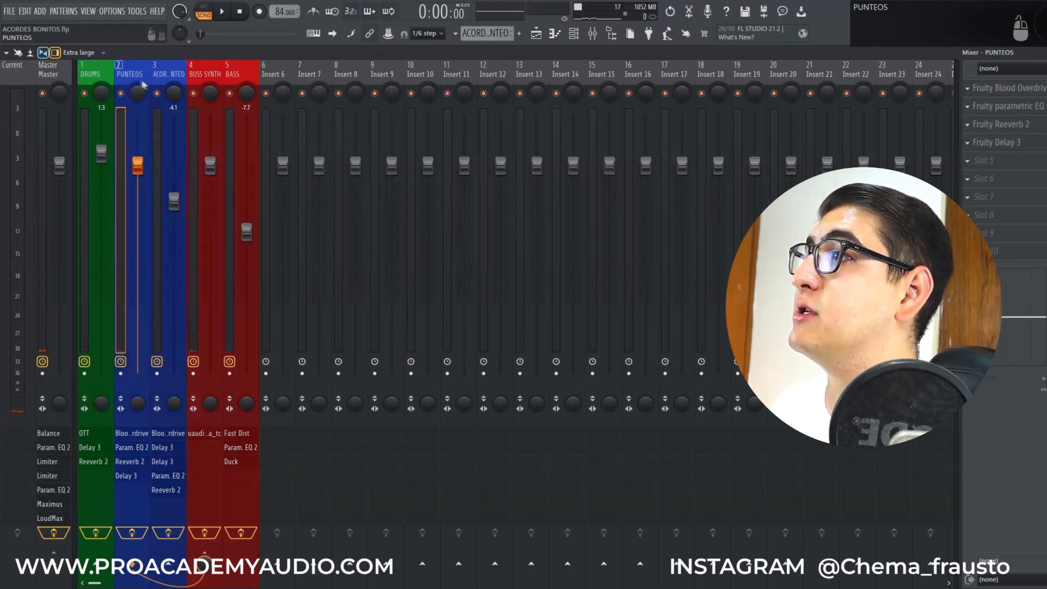
{"action": "right_click", "coordinate": [121, 94]}
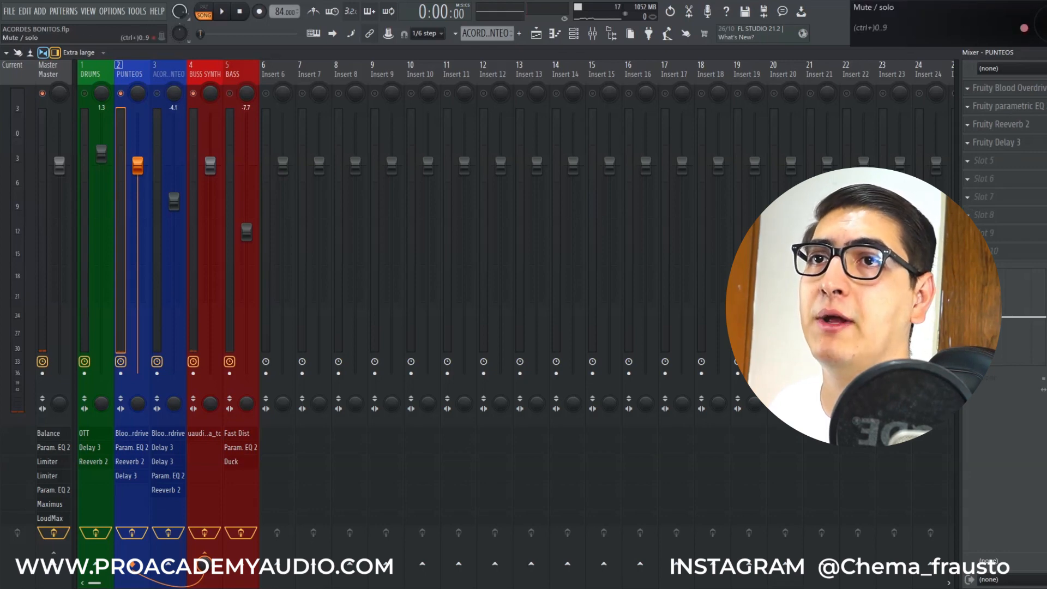
{"action": "left_click", "coordinate": [1046, 106]}
Enable Fruity Blood Overdrive on PUNTEOS and, during playback, set its pre amp to about 0.32 and post gain to about -0.28.
{"action": "left_click", "coordinate": [1031, 87]}
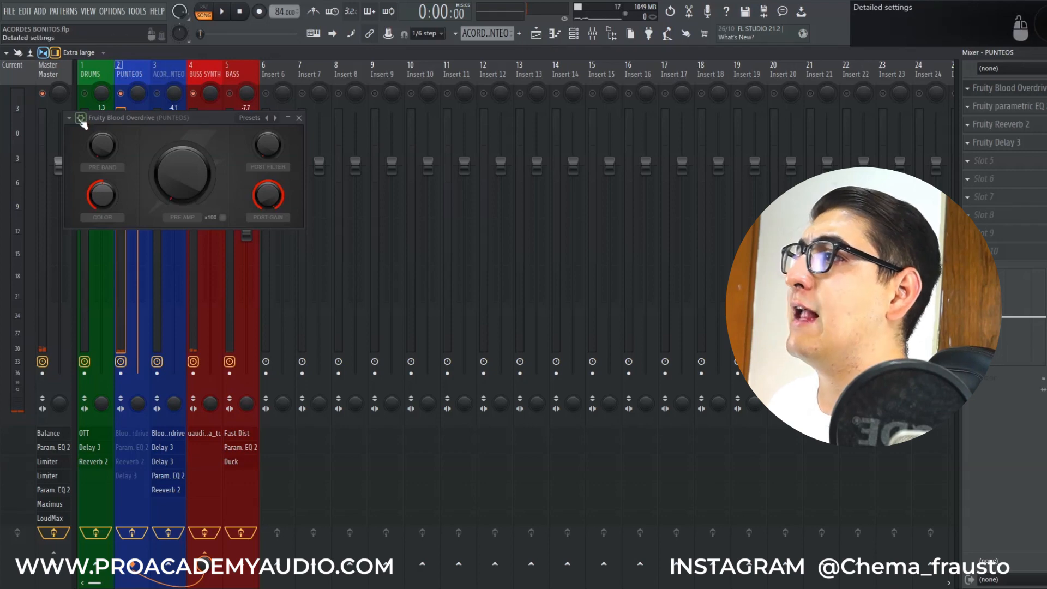
{"action": "left_click", "coordinate": [81, 118]}
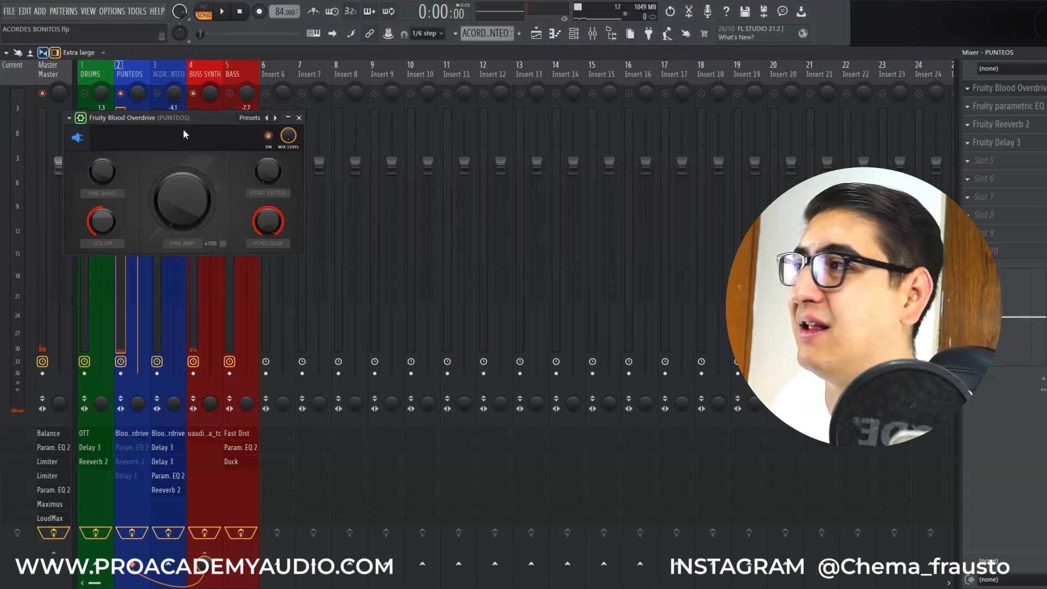
{"action": "key", "text": "space"}
{"action": "left_click_drag", "start_coordinate": [190, 218], "coordinate": [190, 195]}
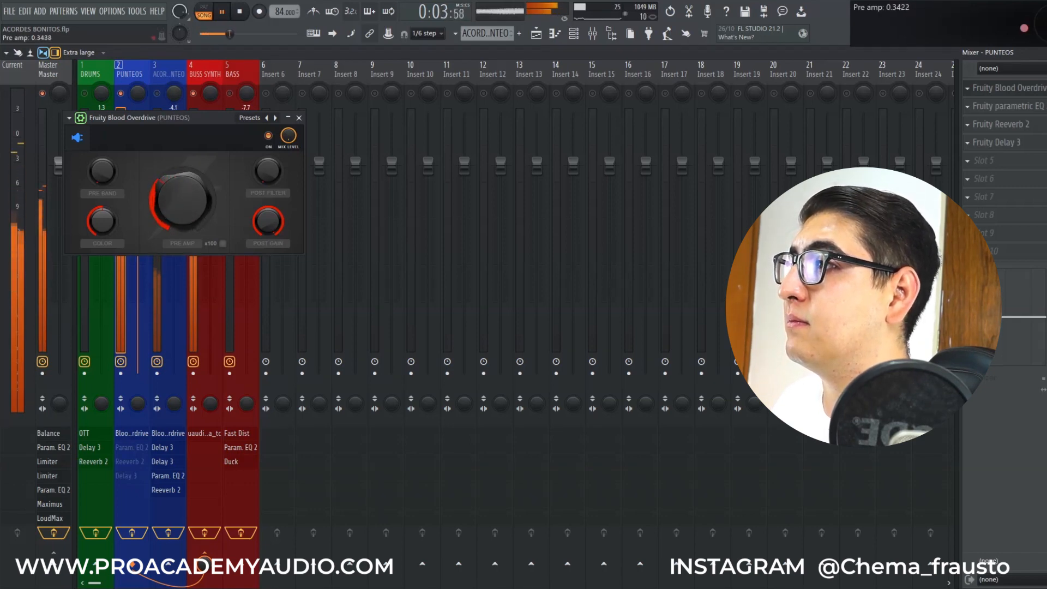
{"action": "left_click_drag", "start_coordinate": [268, 221], "coordinate": [268, 224]}
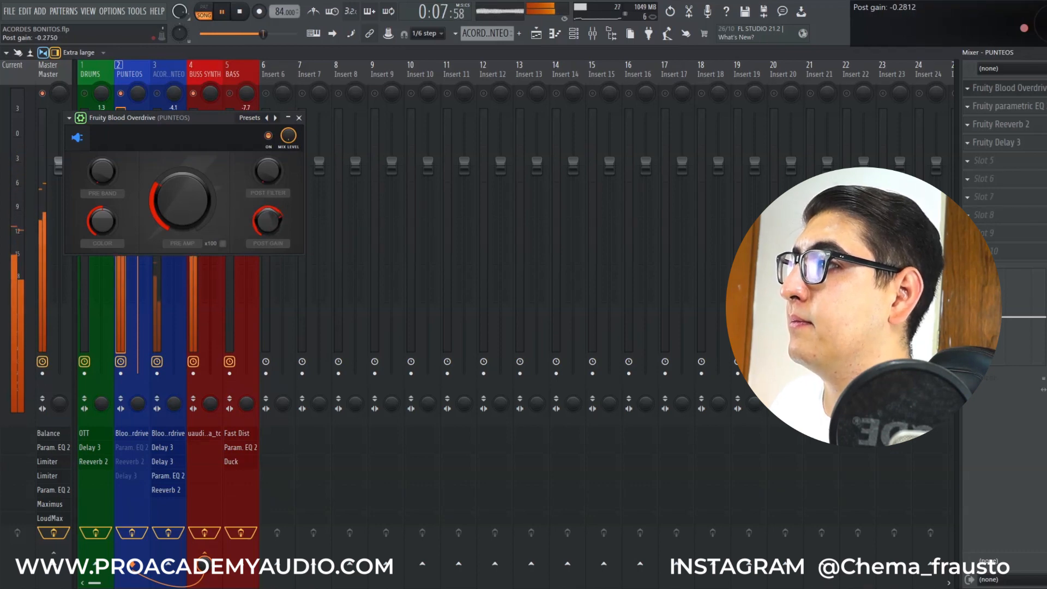
Compare the PUNTEOS sound with Fruity Blood Overdrive off and on, leaving it on, and close the plugin.
{"action": "left_click", "coordinate": [268, 136]}
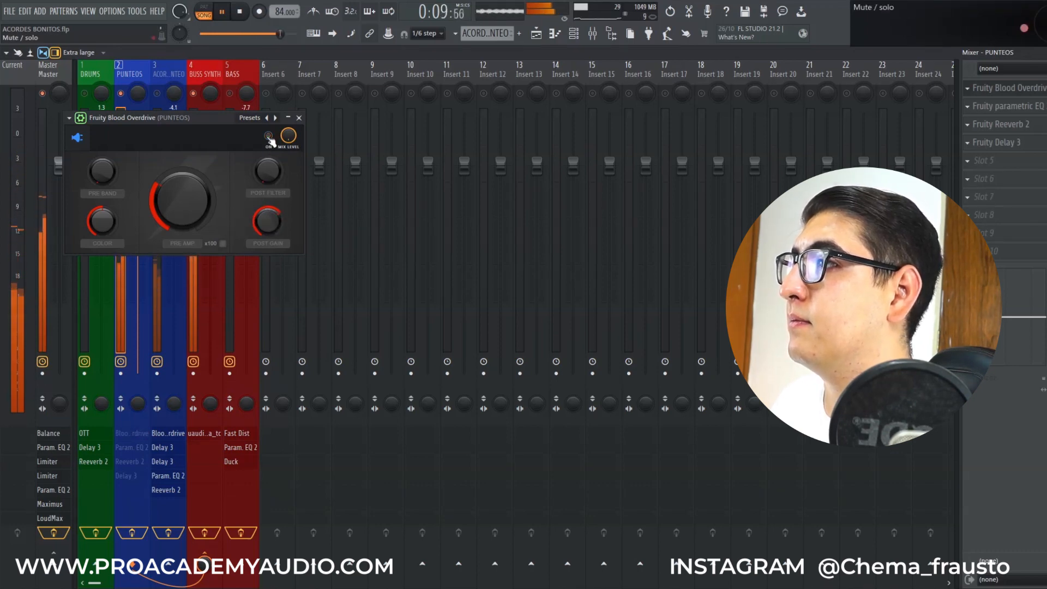
{"action": "left_click", "coordinate": [268, 135]}
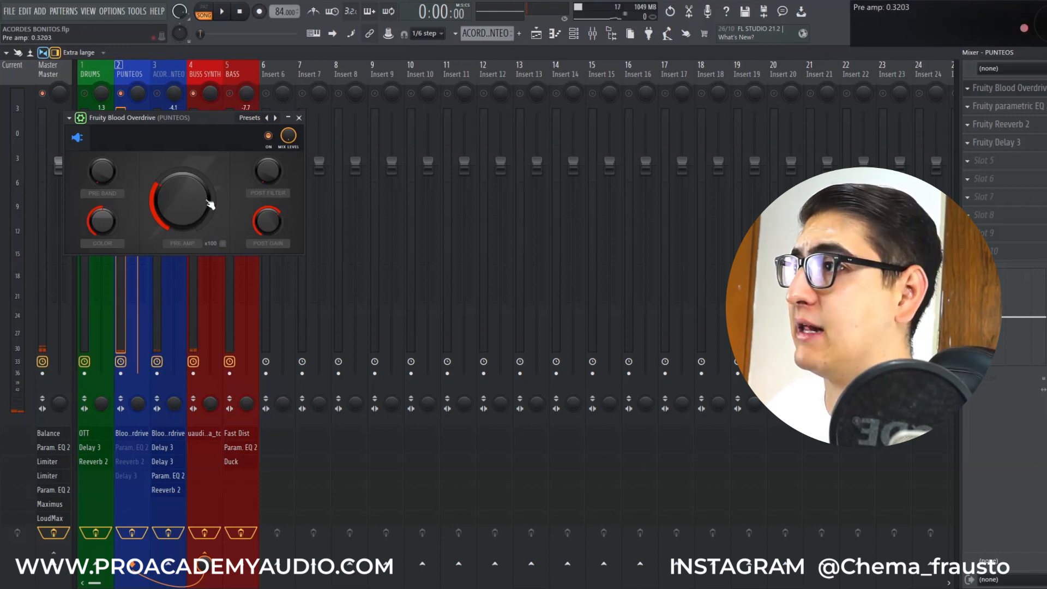
{"action": "left_click", "coordinate": [299, 119]}
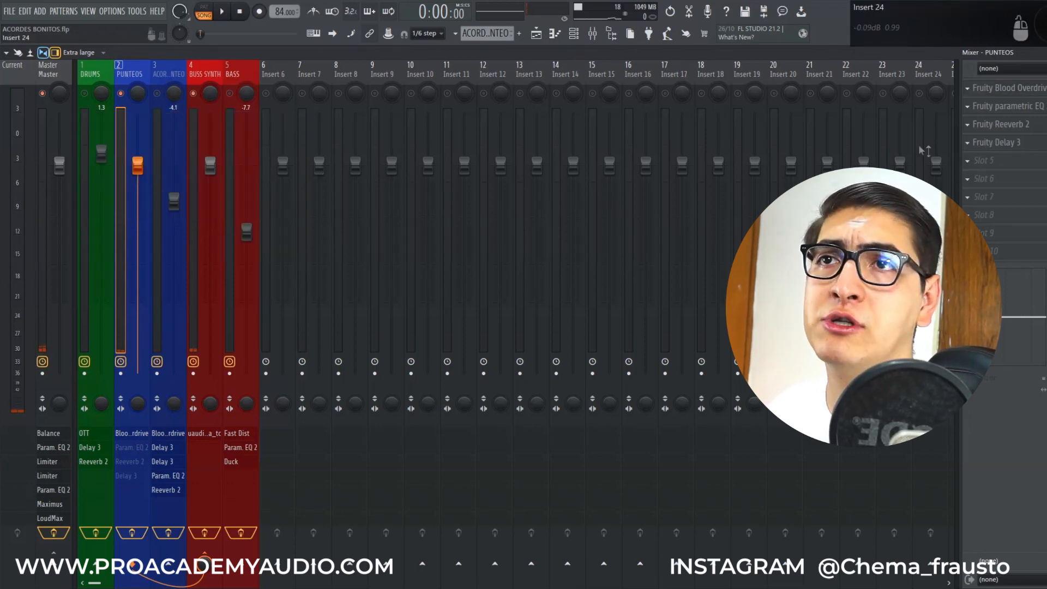
Inspect the Fruity Parametric EQ 2 curve on PUNTEOS and compare the sound with the EQ off and on during playback.
{"action": "left_click", "coordinate": [1009, 109]}
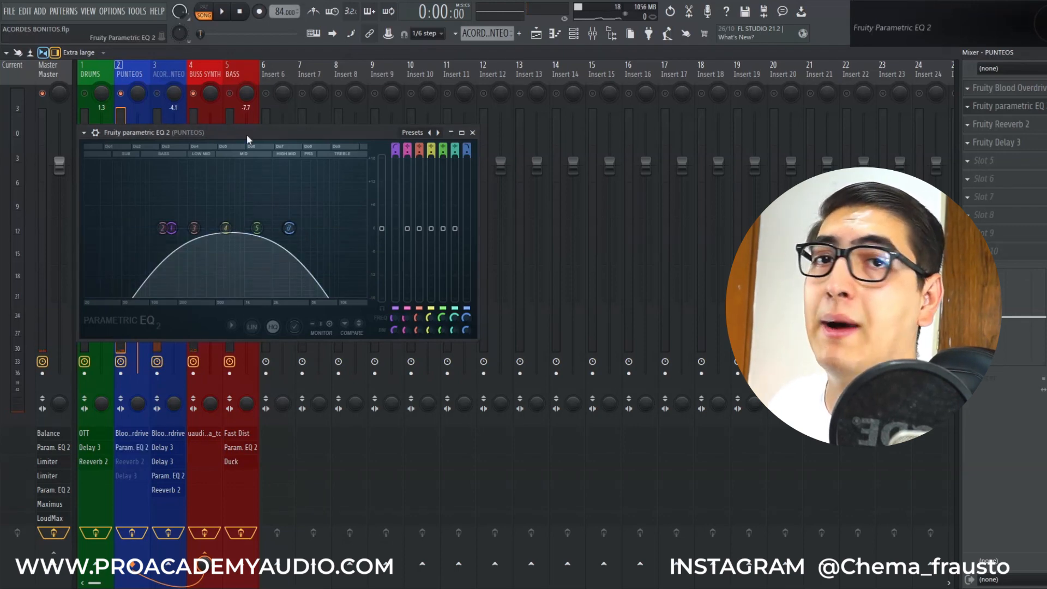
{"action": "key", "text": "space"}
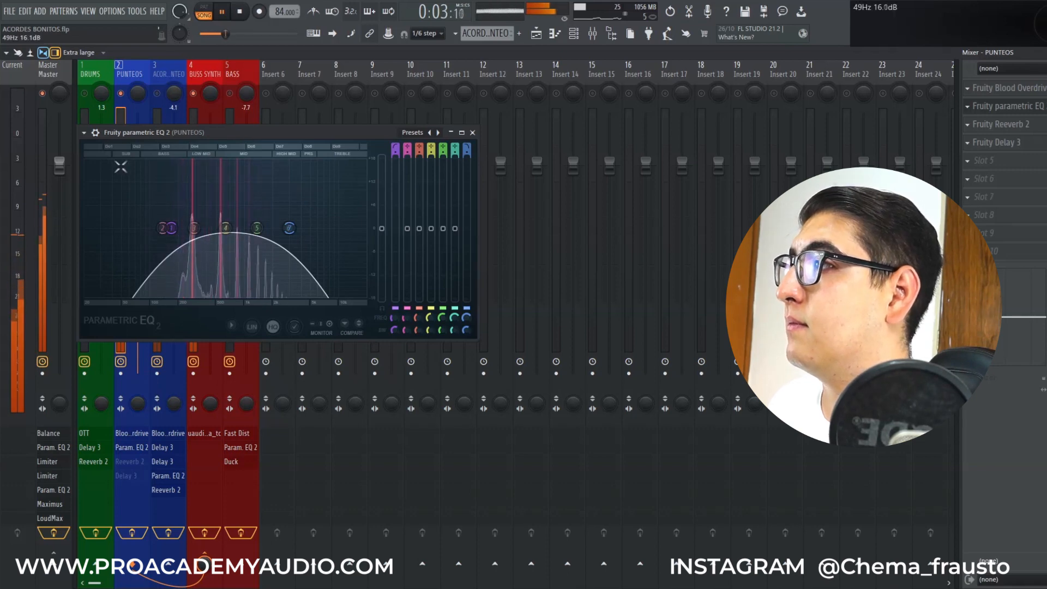
{"action": "left_click", "coordinate": [96, 133]}
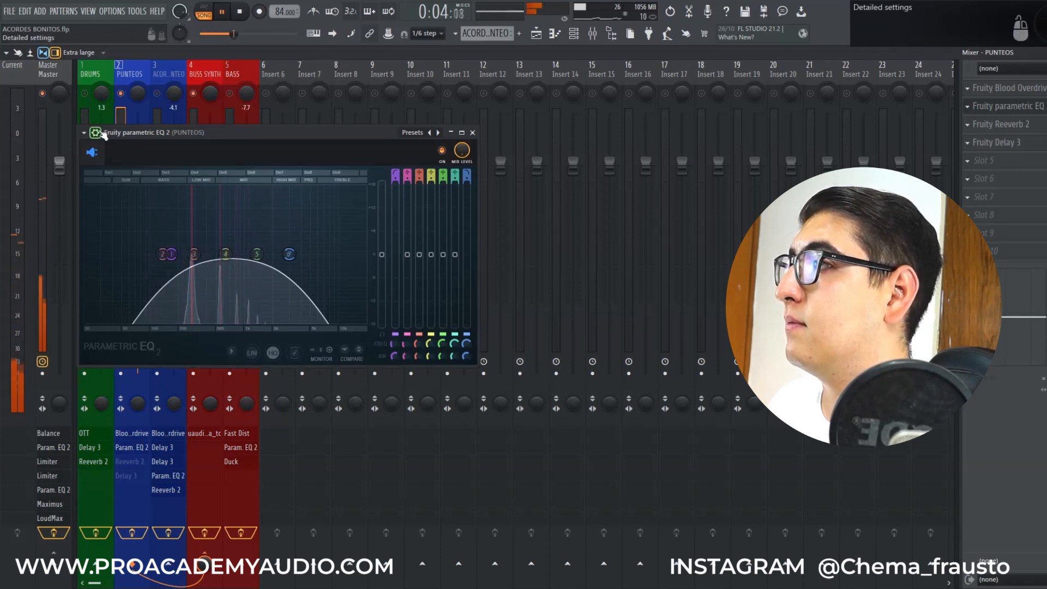
{"action": "left_click", "coordinate": [442, 153]}
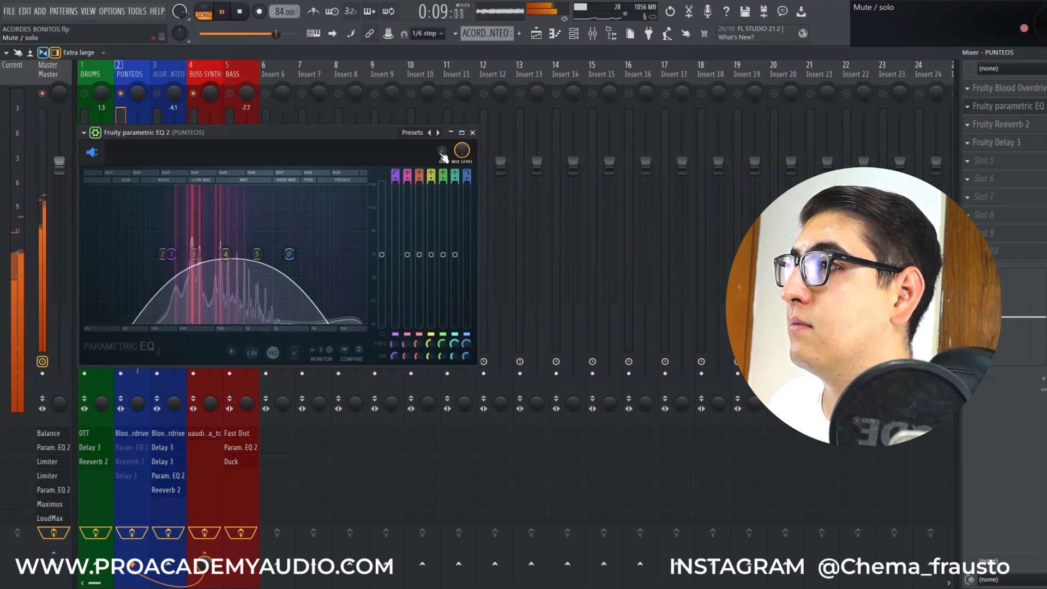
{"action": "left_click", "coordinate": [442, 151]}
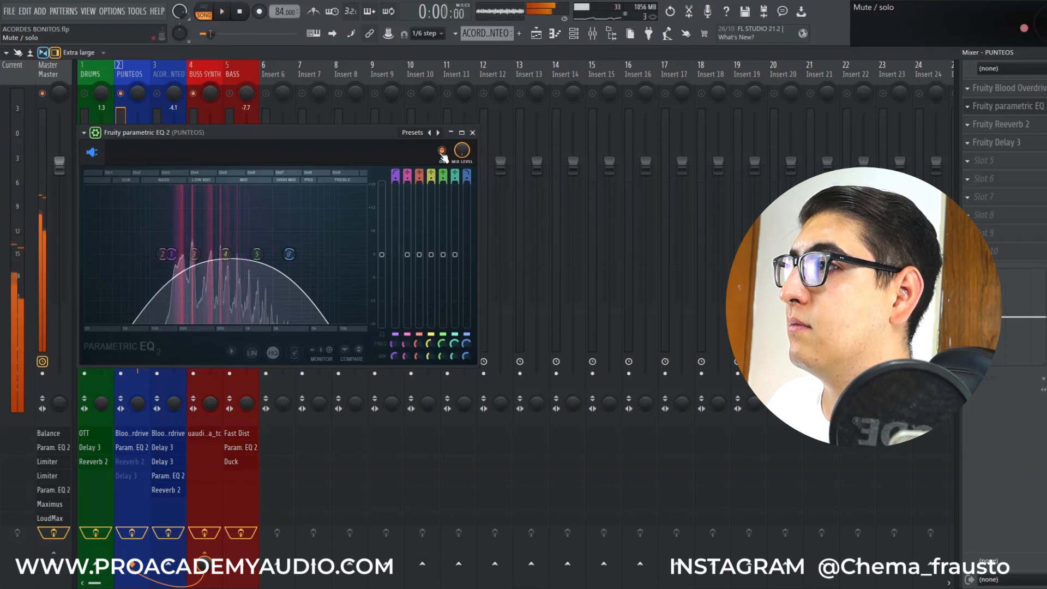
{"action": "key", "text": "space"}
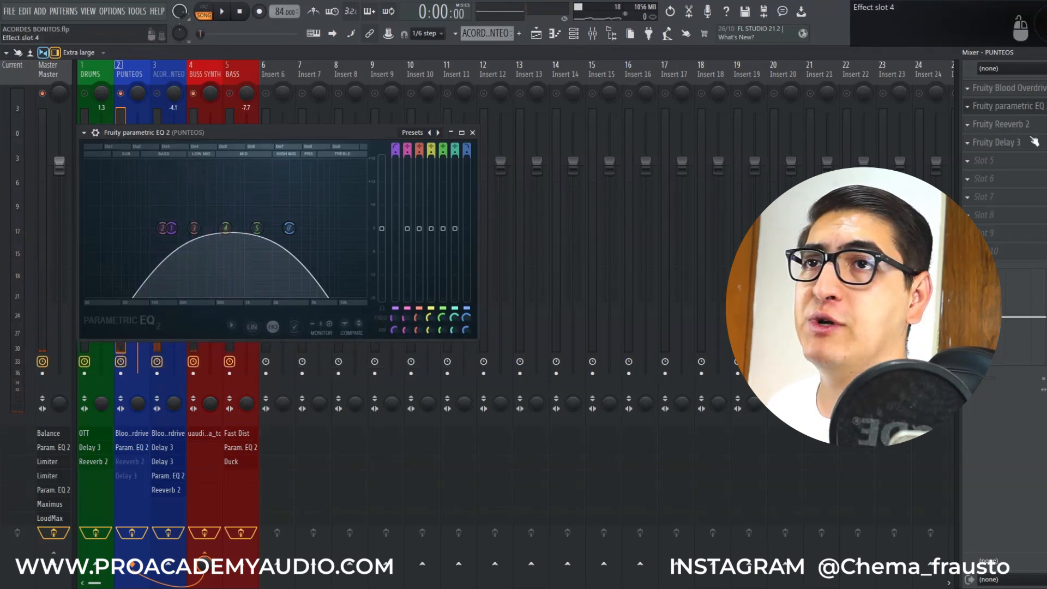
Replace the EQ window with Fruity Reeverb 2 from the PUNTEOS track and enable the reverb.
{"action": "left_click", "coordinate": [1025, 125]}
{"action": "left_click", "coordinate": [472, 132]}
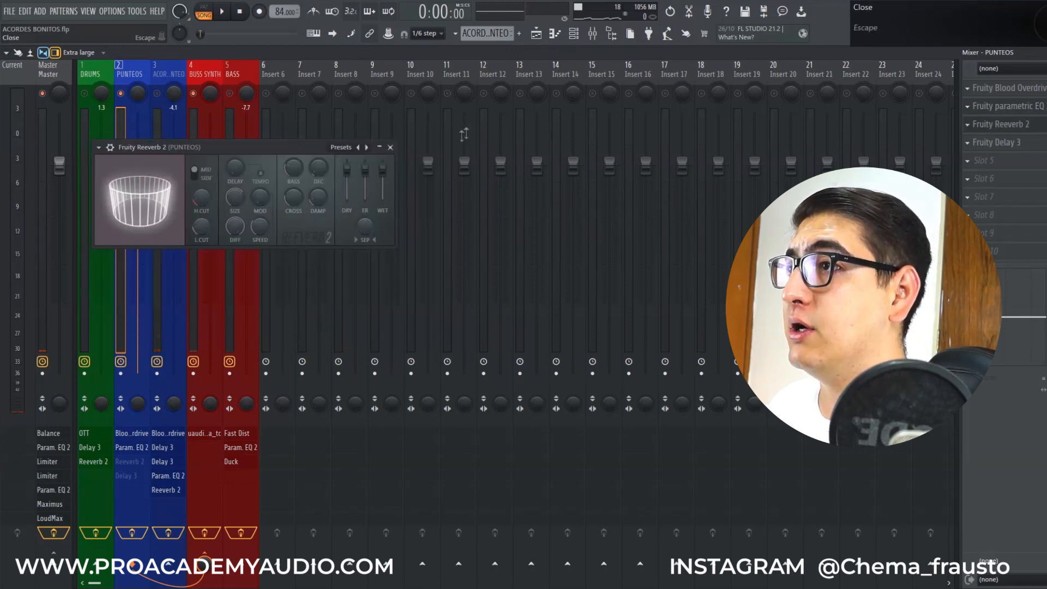
{"action": "left_click", "coordinate": [110, 147]}
{"action": "left_click", "coordinate": [360, 166]}
Compare the PUNTEOS sound with Fruity Reeverb 2 off and on during playback, and close the plugin.
{"action": "key", "text": "space"}
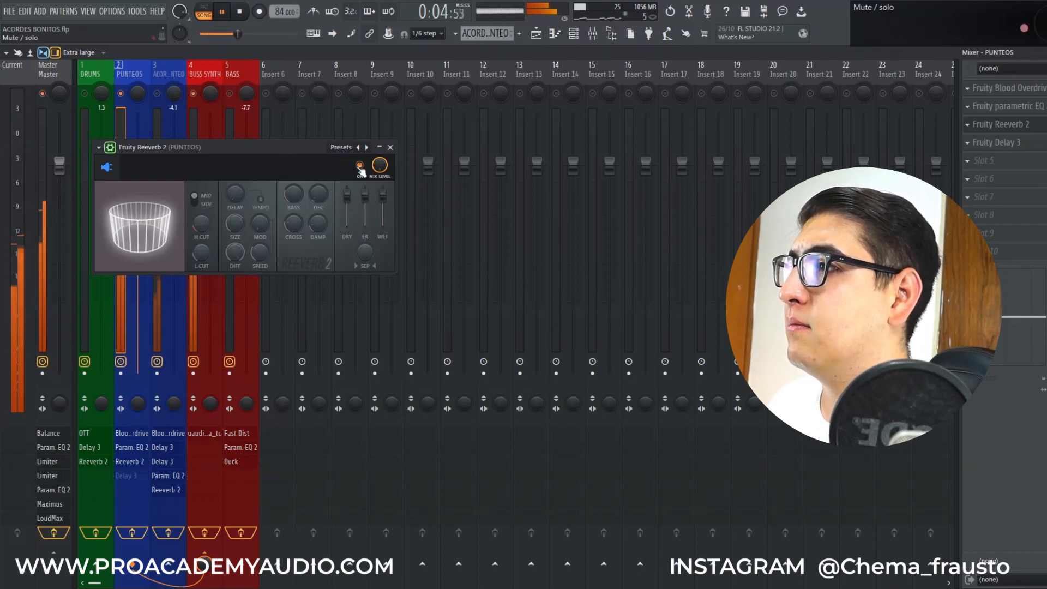
{"action": "left_click", "coordinate": [359, 166]}
{"action": "left_click", "coordinate": [359, 166]}
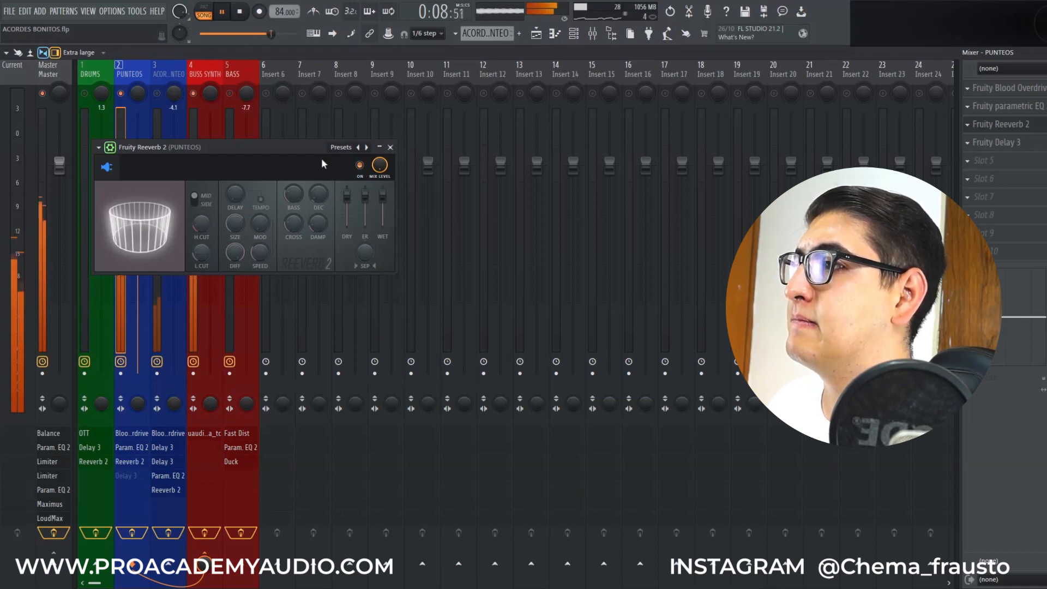
{"action": "key", "text": "space"}
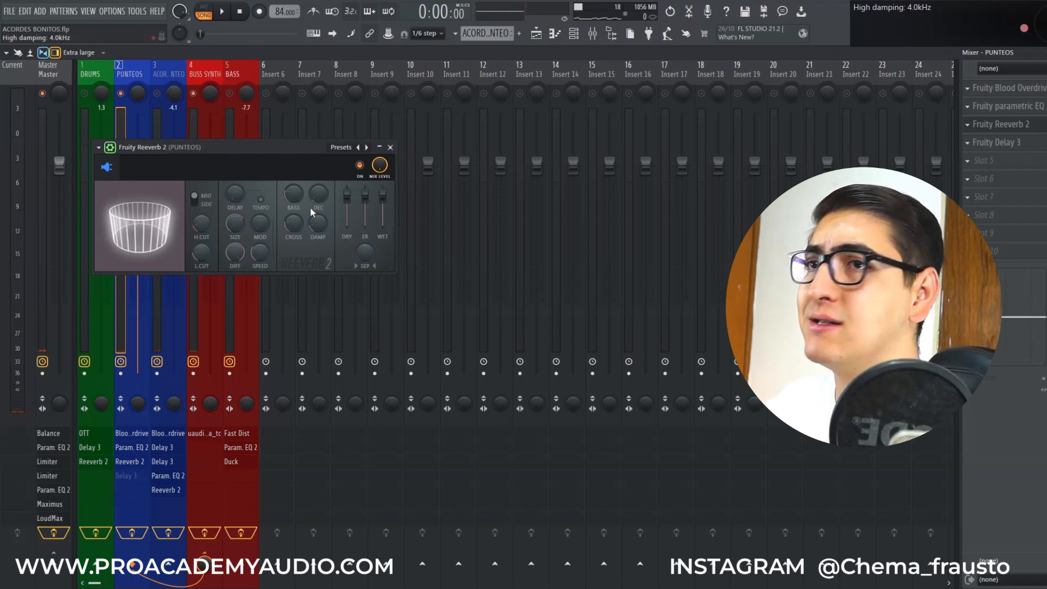
{"action": "left_click", "coordinate": [391, 147]}
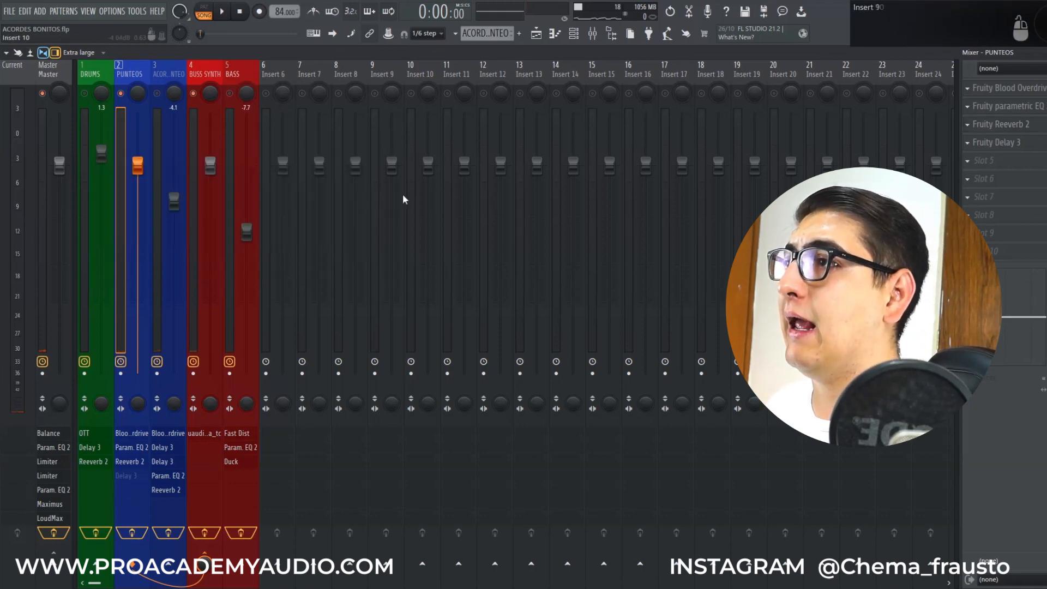
Open Fruity Delay 3 on PUNTEOS, move its window up over the mixer's first tracks, and enable the delay.
{"action": "left_click", "coordinate": [998, 143]}
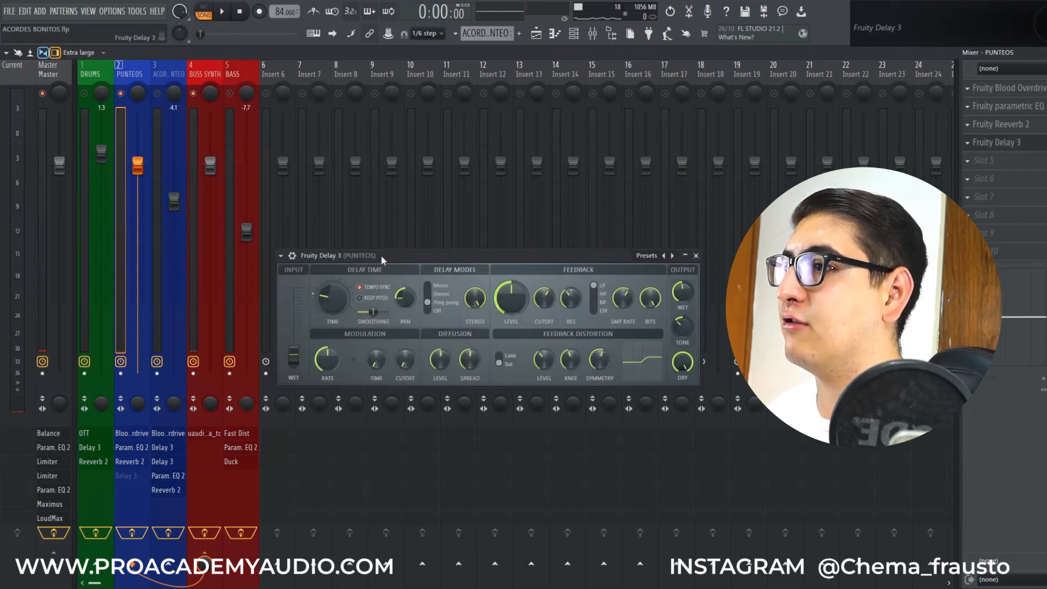
{"action": "left_click_drag", "start_coordinate": [382, 260], "coordinate": [210, 149]}
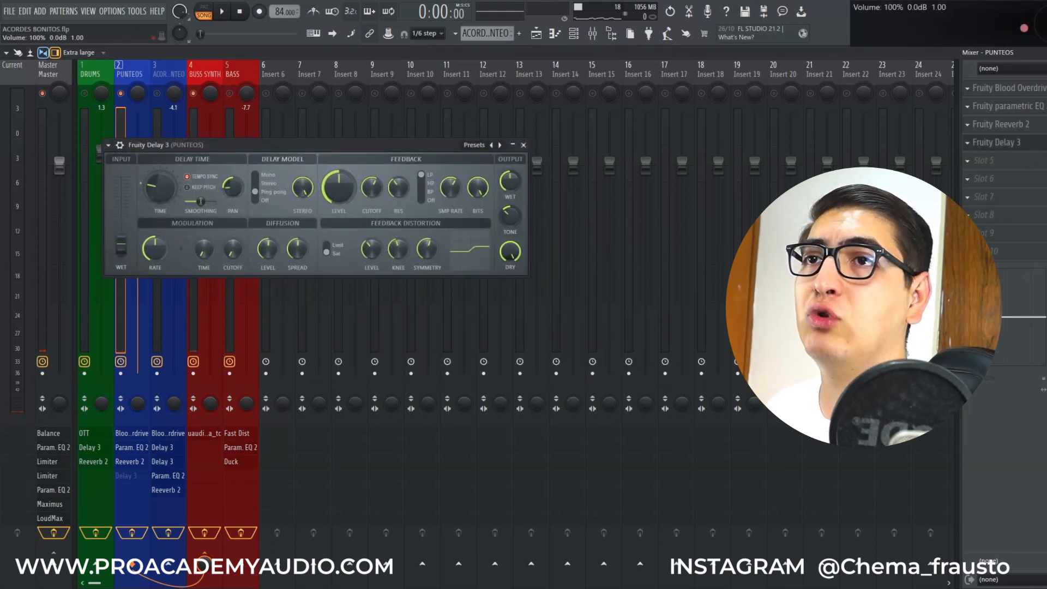
{"action": "left_click", "coordinate": [1046, 142]}
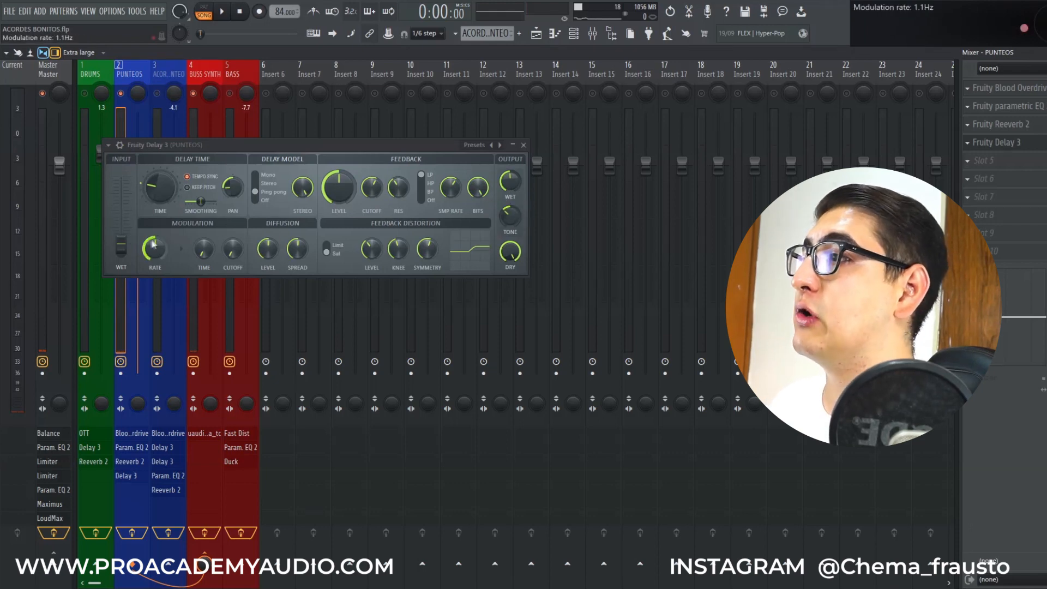
Check the automation options of the delay's input wet and examine its automation clips under PUNTEOS in the playlist.
{"action": "right_click", "coordinate": [125, 250]}
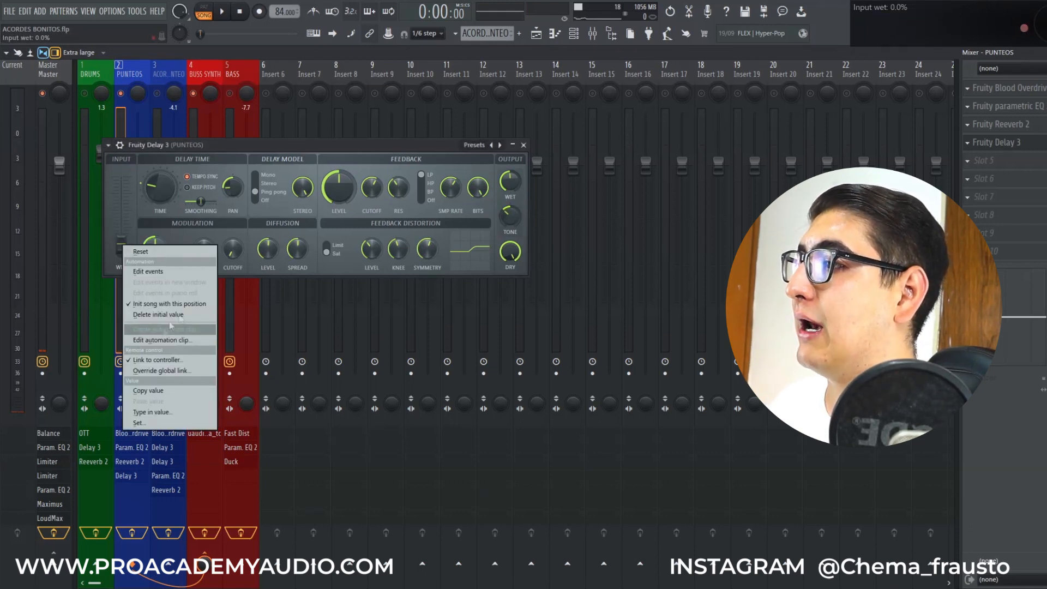
{"action": "left_click", "coordinate": [390, 141]}
{"action": "key", "text": "Escape"}
{"action": "left_click", "coordinate": [538, 34]}
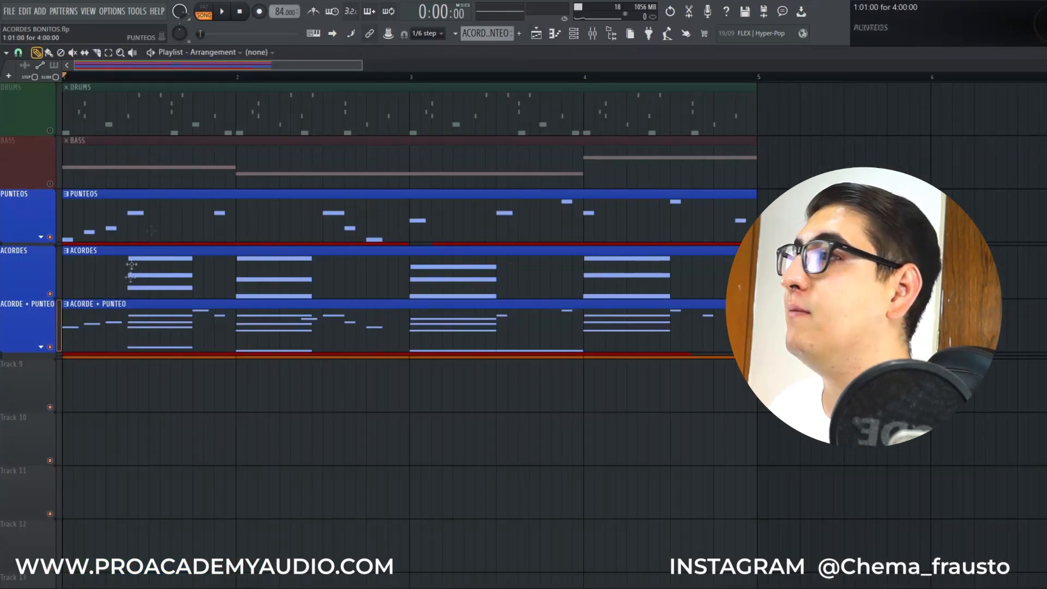
{"action": "left_click_drag", "start_coordinate": [53, 251], "coordinate": [110, 296]}
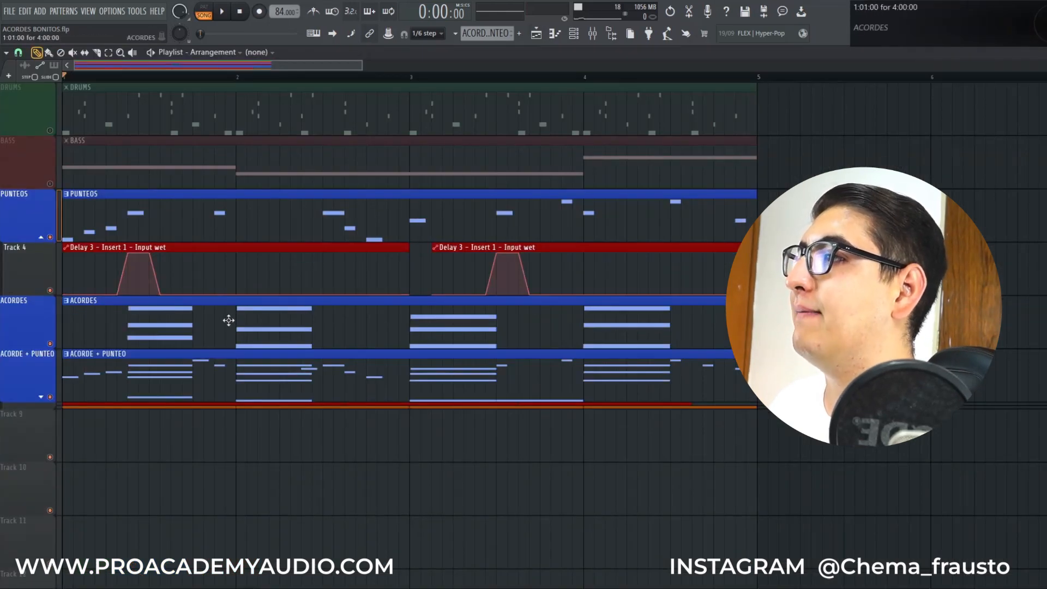
{"action": "left_click_drag", "start_coordinate": [246, 302], "coordinate": [63, 191]}
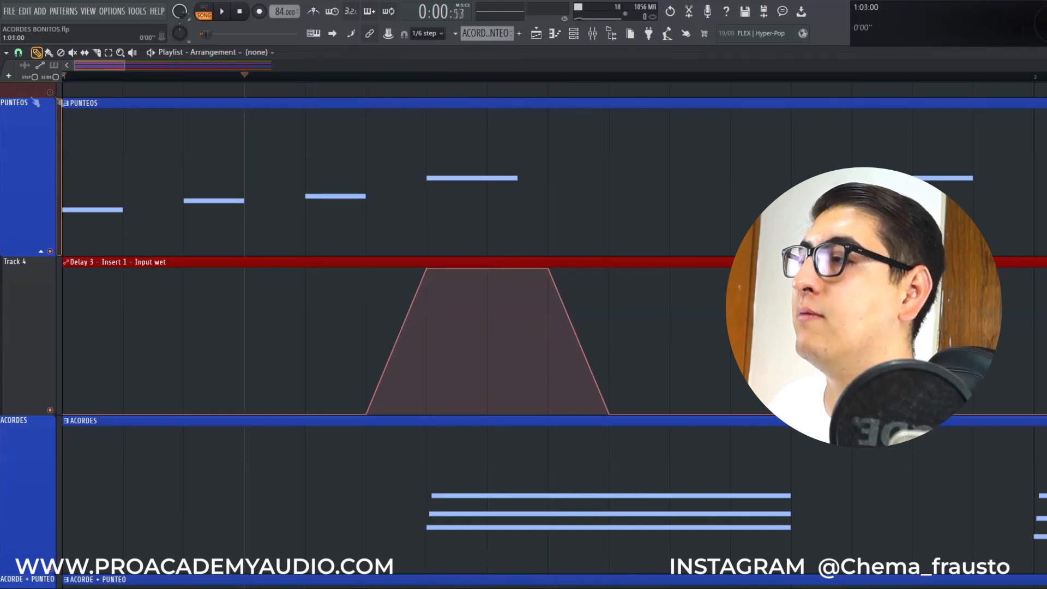
{"action": "right_click", "coordinate": [388, 181], "text": "ctrl"}
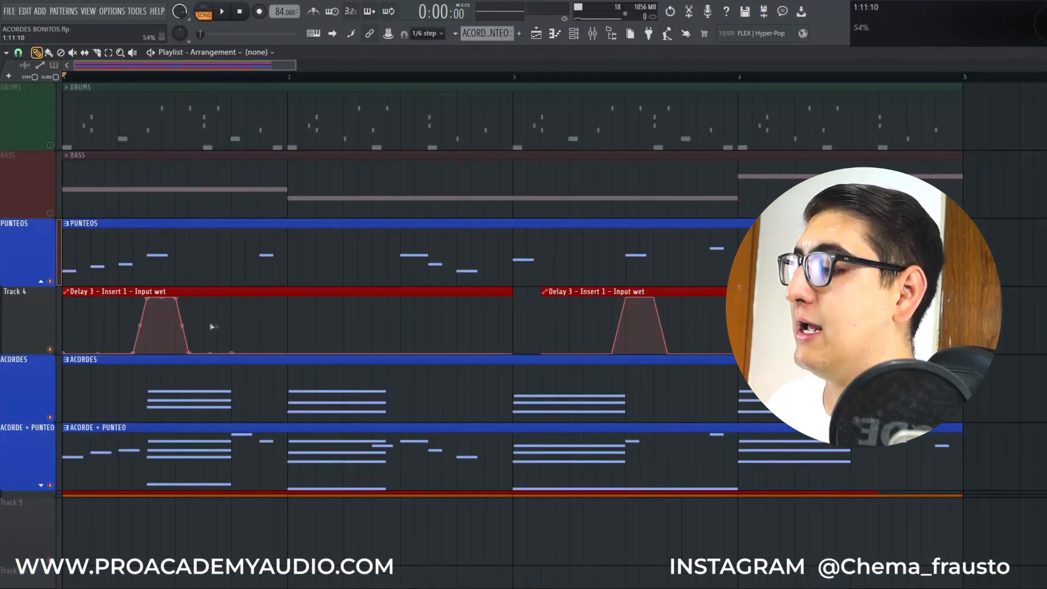
Place the PUNTEOS Fruity Delay 3 window above its playlist track, play the song to watch the input wet automation, and close the plugin.
{"action": "key", "text": "F9"}
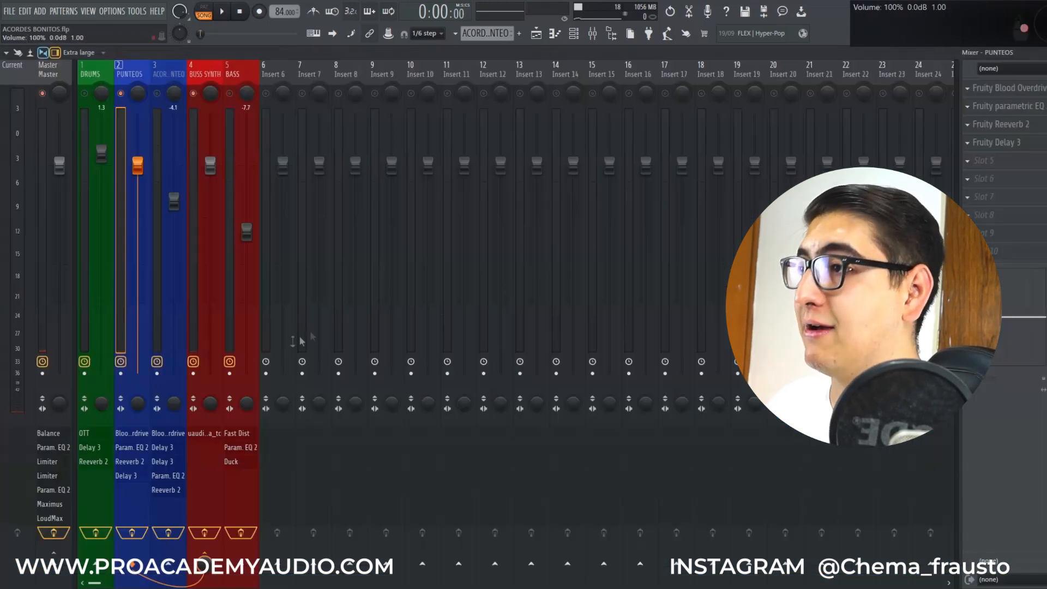
{"action": "left_click", "coordinate": [1036, 148]}
{"action": "key", "text": "F9"}
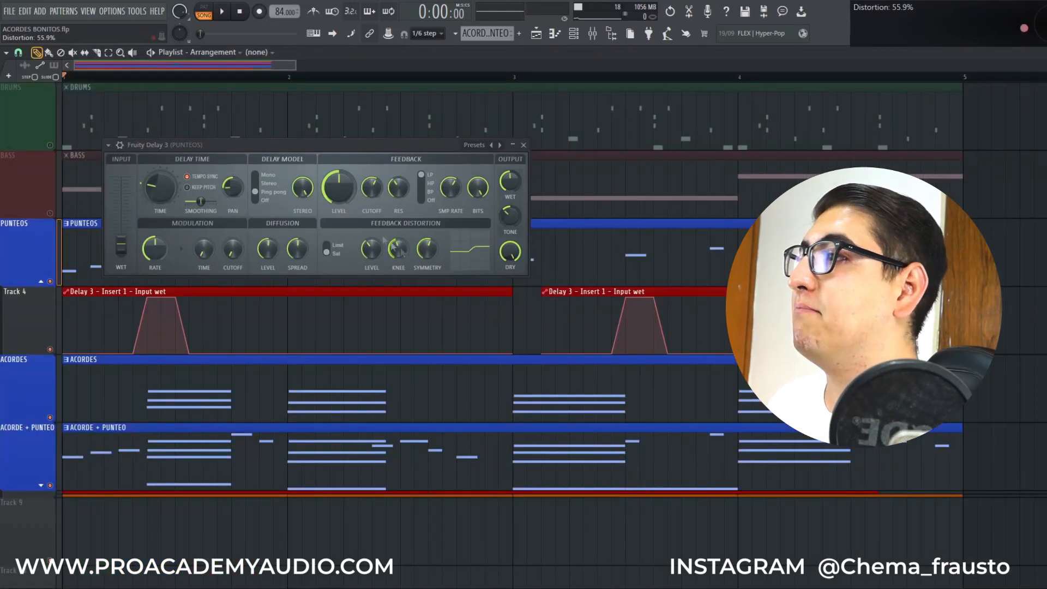
{"action": "left_click_drag", "start_coordinate": [322, 145], "coordinate": [278, 76]}
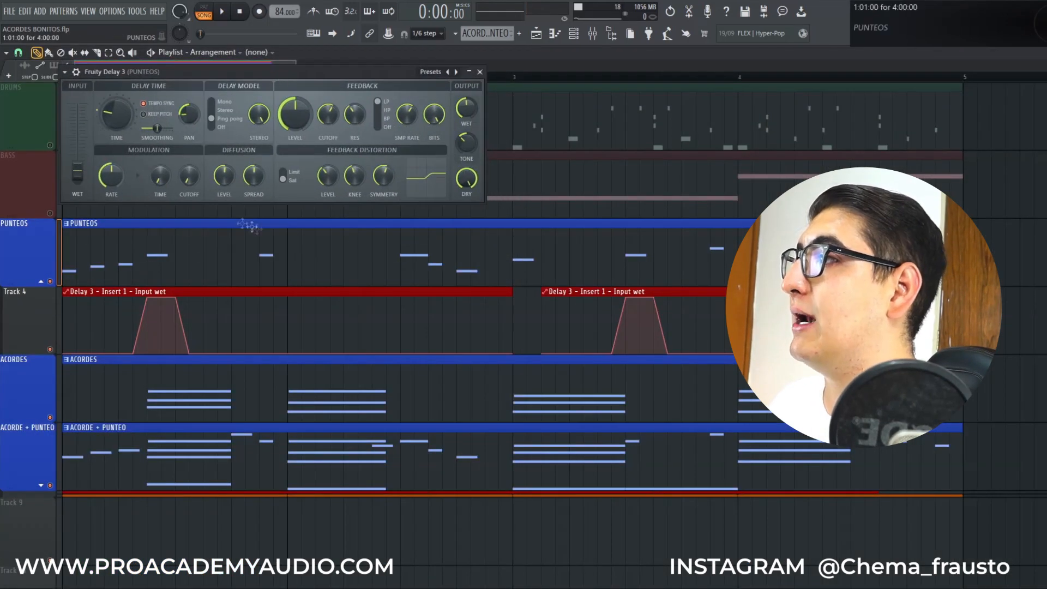
{"action": "left_click", "coordinate": [223, 12]}
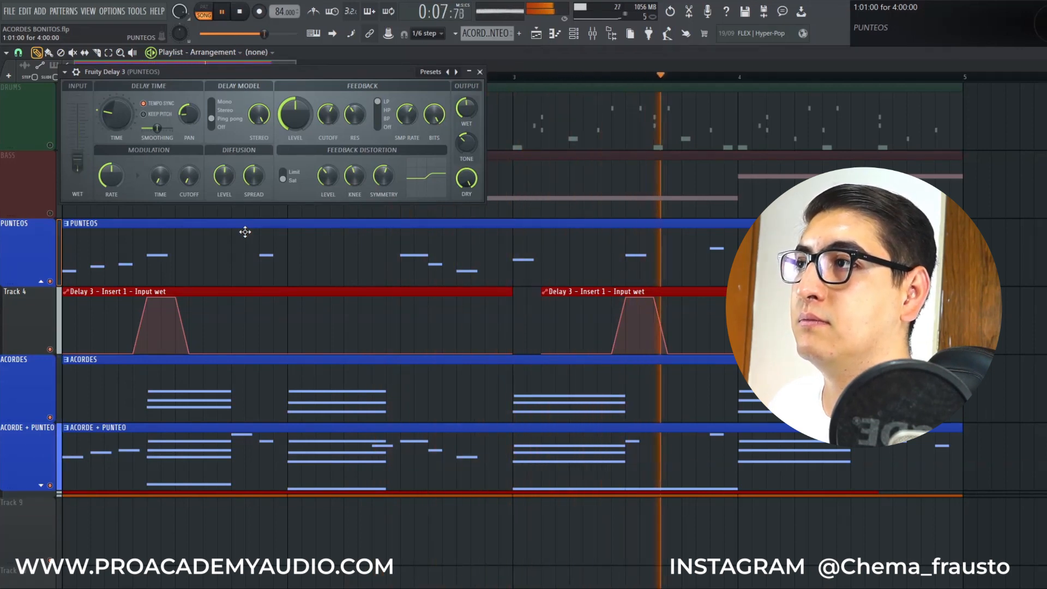
{"action": "key", "text": "space"}
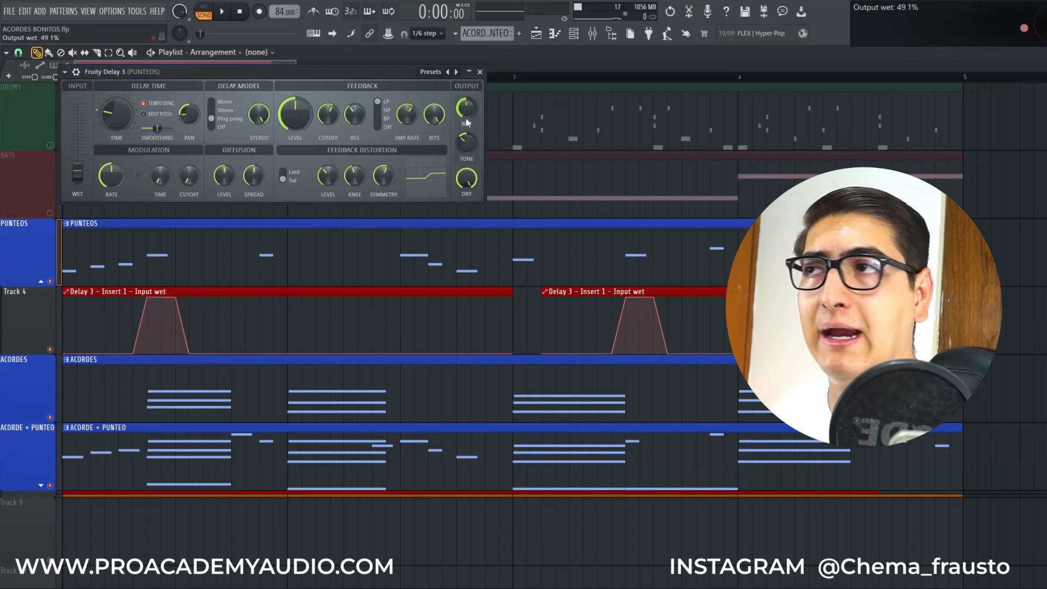
{"action": "left_click", "coordinate": [480, 71]}
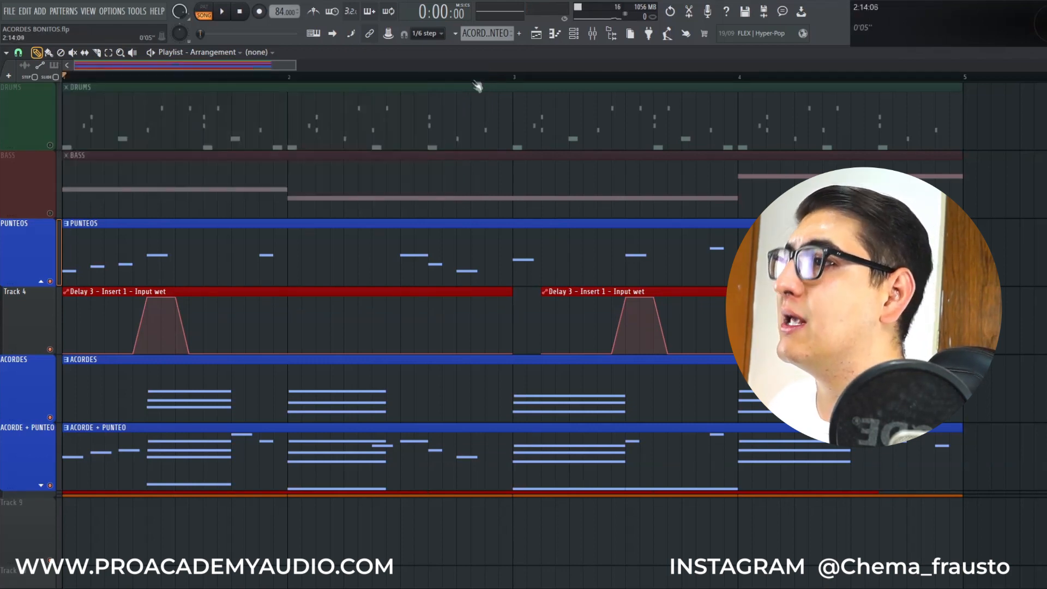
Expand the ACORDE + PUNTEO playlist group to show its delay and reverb automation, and select the ACORDE + PUNTEO mixer track.
{"action": "left_click", "coordinate": [41, 485]}
{"action": "scroll", "coordinate": [217, 359], "scroll_direction": "down", "scroll_amount": 3}
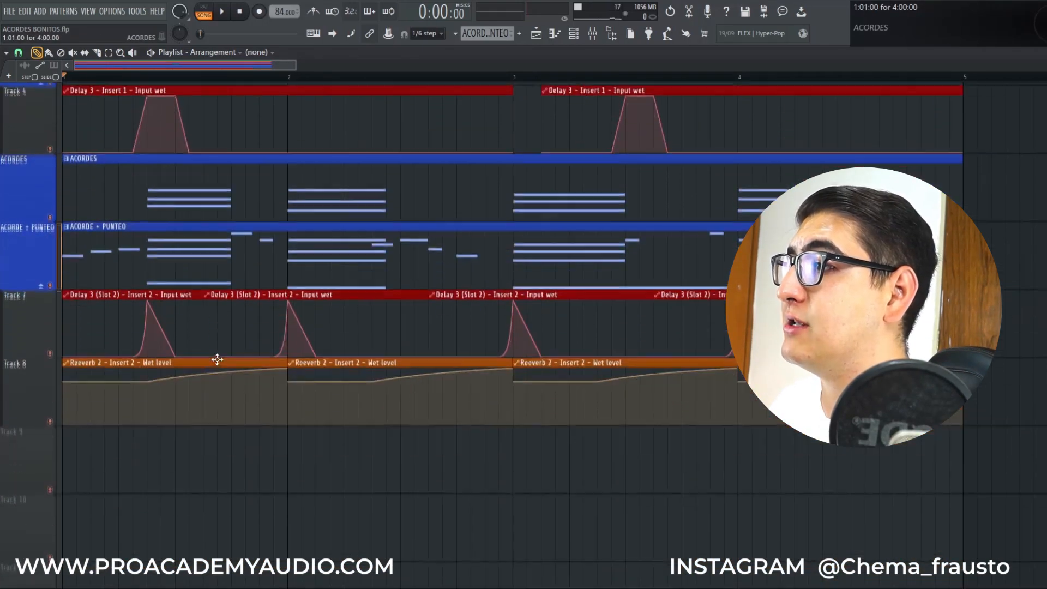
{"action": "key", "text": "F9"}
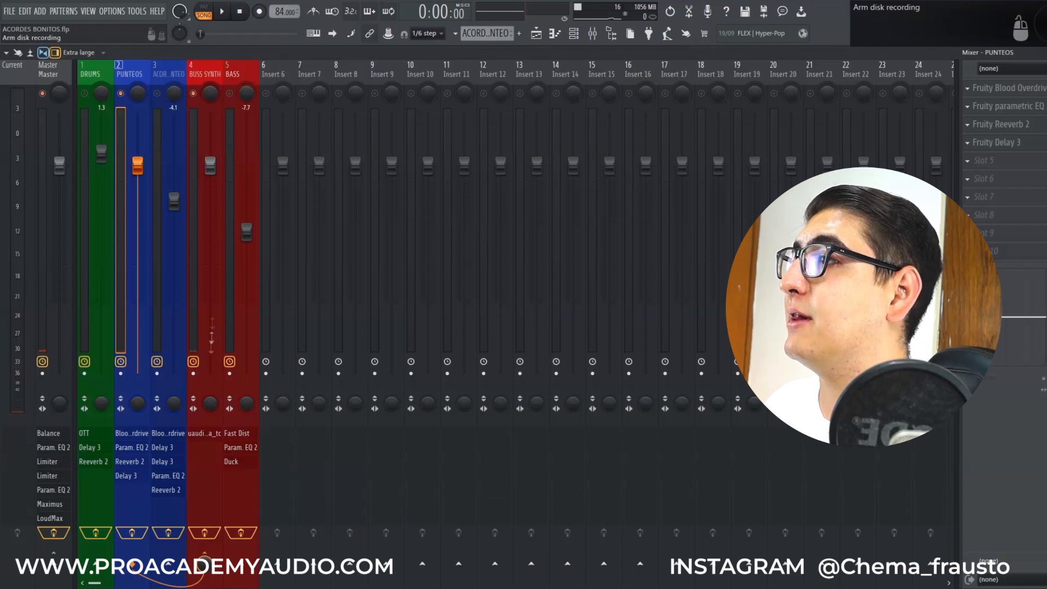
{"action": "left_click", "coordinate": [159, 81]}
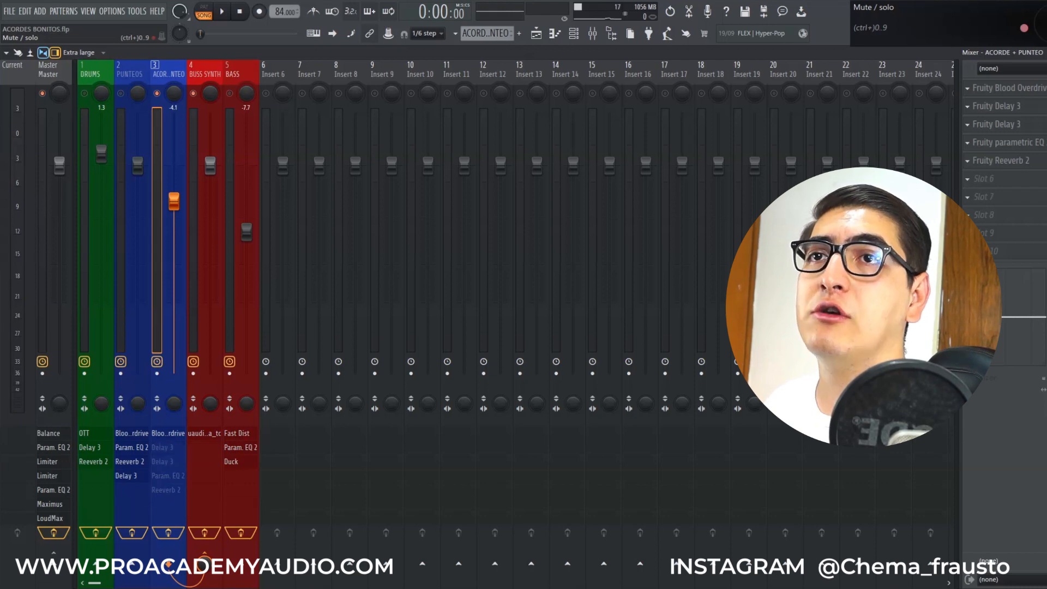
Open Fruity Blood Overdrive on ACORDE + PUNTEO and compare the sound with the overdrive off and on during playback.
{"action": "left_click", "coordinate": [1021, 89]}
{"action": "left_click_drag", "start_coordinate": [494, 174], "coordinate": [200, 113]}
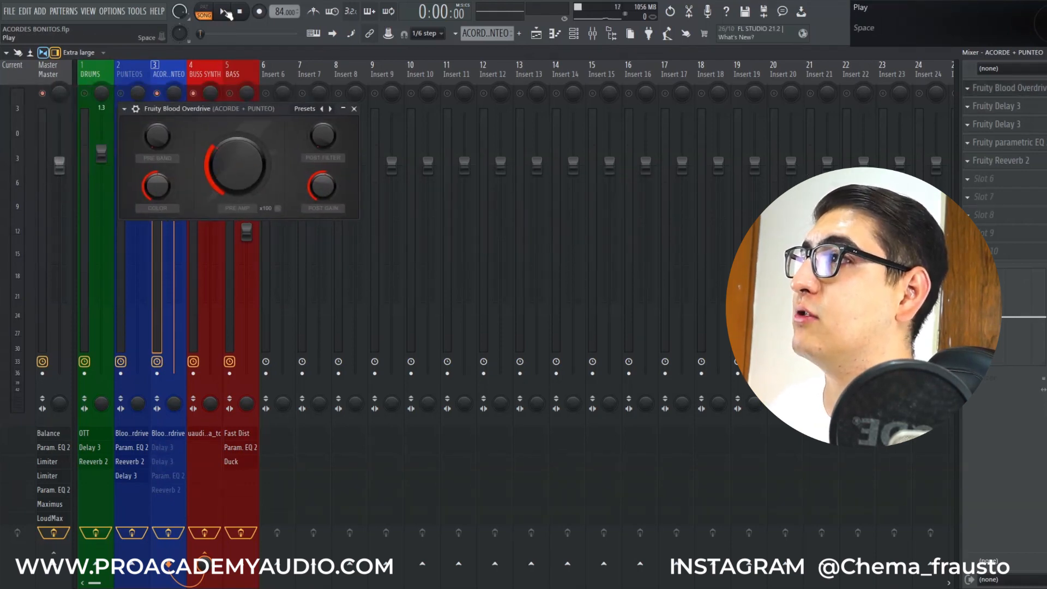
{"action": "left_click", "coordinate": [136, 108]}
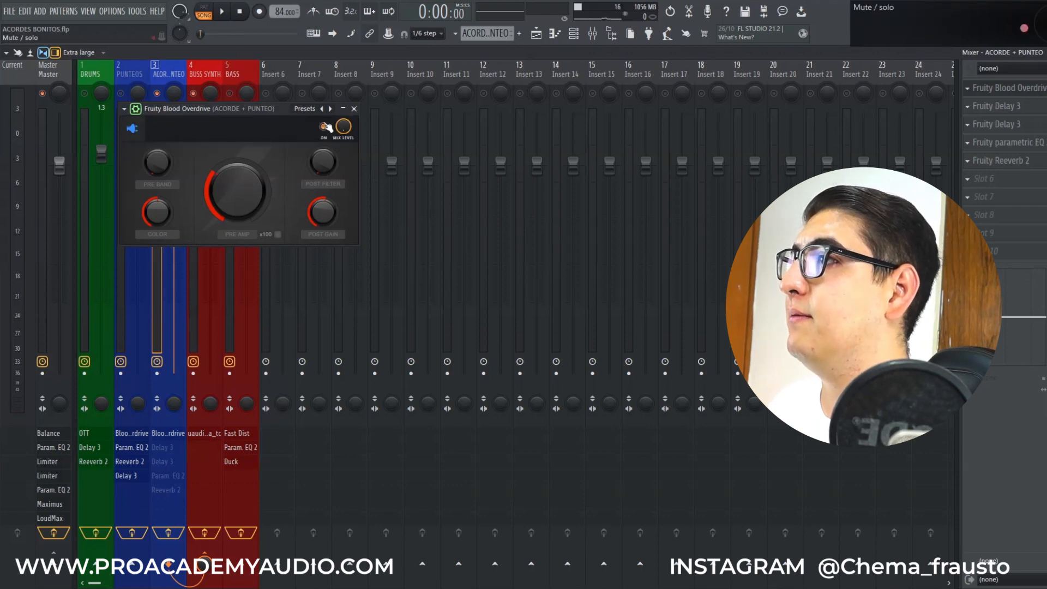
{"action": "key", "text": "space"}
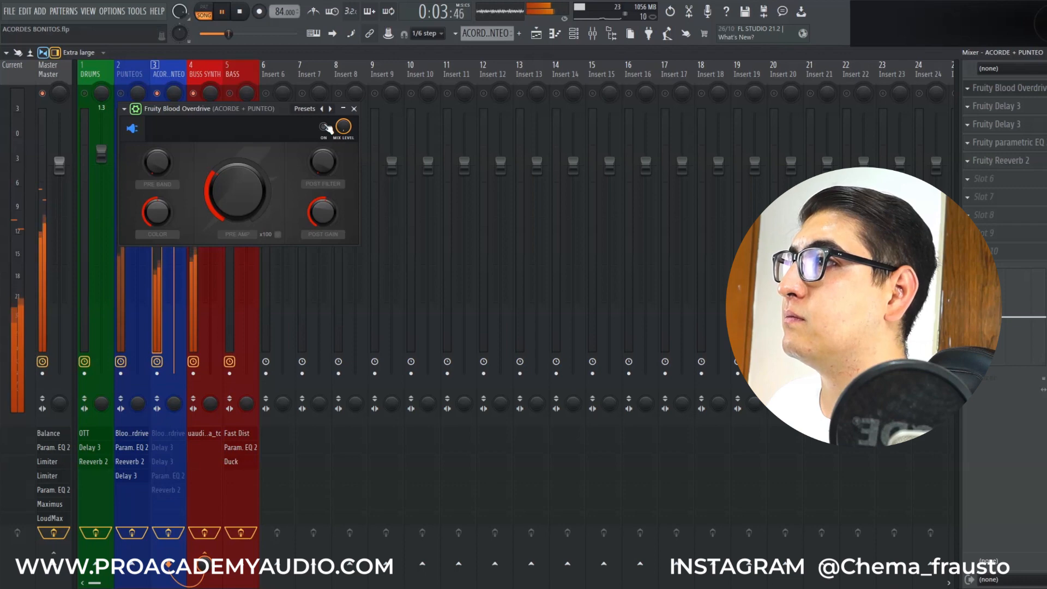
{"action": "left_click", "coordinate": [325, 127]}
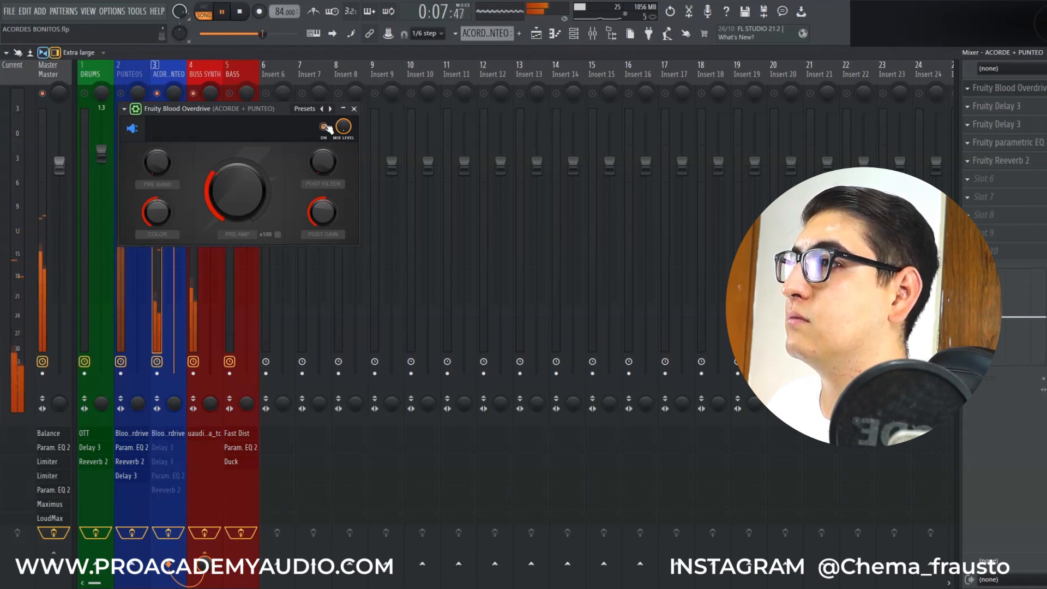
{"action": "key", "text": "space"}
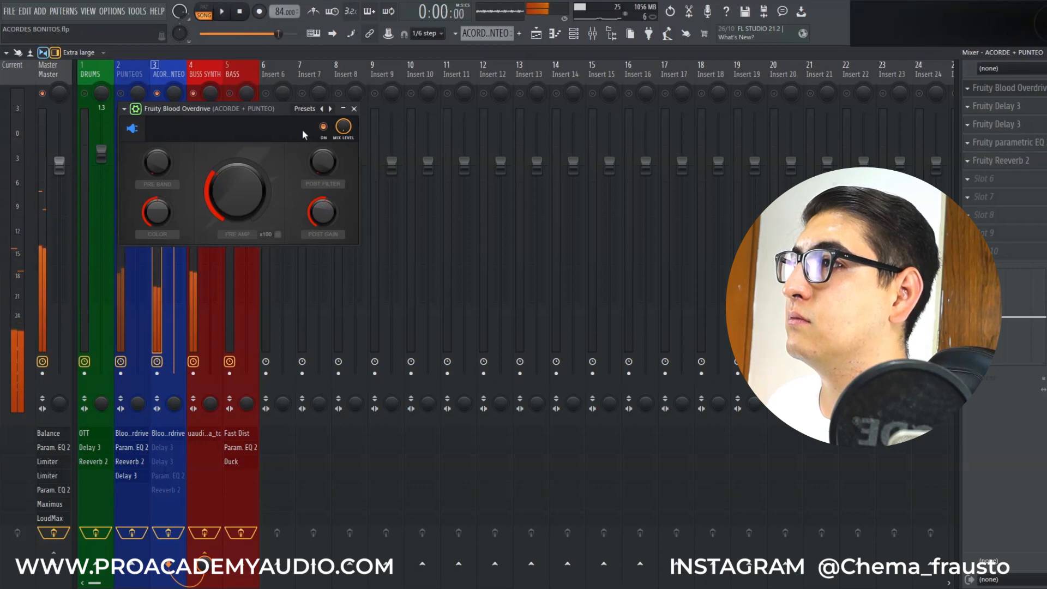
Open the first Fruity Delay 3 on ACORDE + PUNTEO, enable it, and listen to the delay during playback.
{"action": "left_click", "coordinate": [1005, 112]}
{"action": "left_click_drag", "start_coordinate": [407, 135], "coordinate": [201, 101]}
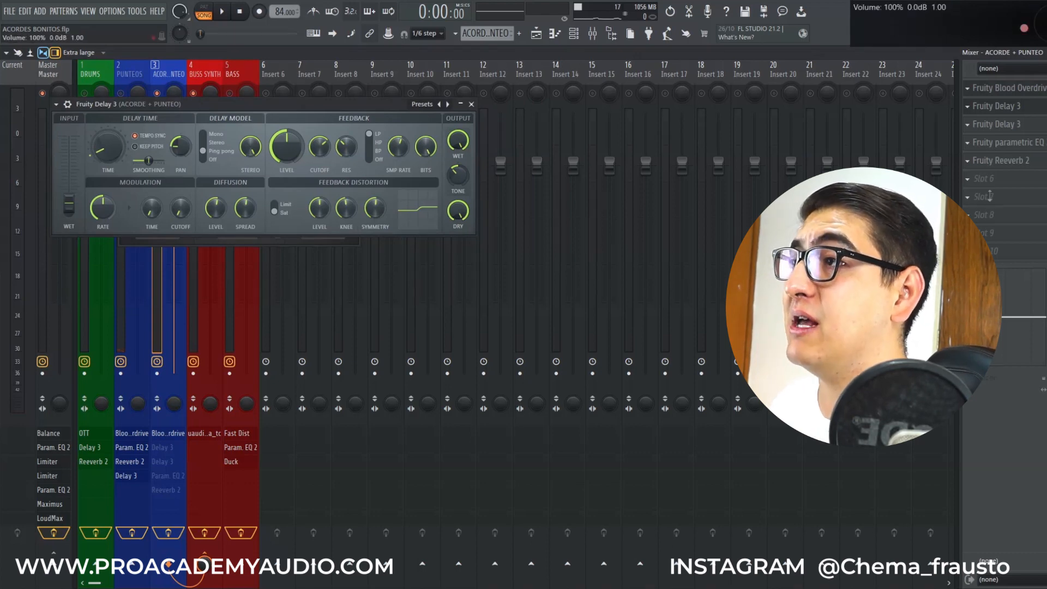
{"action": "key", "text": "space"}
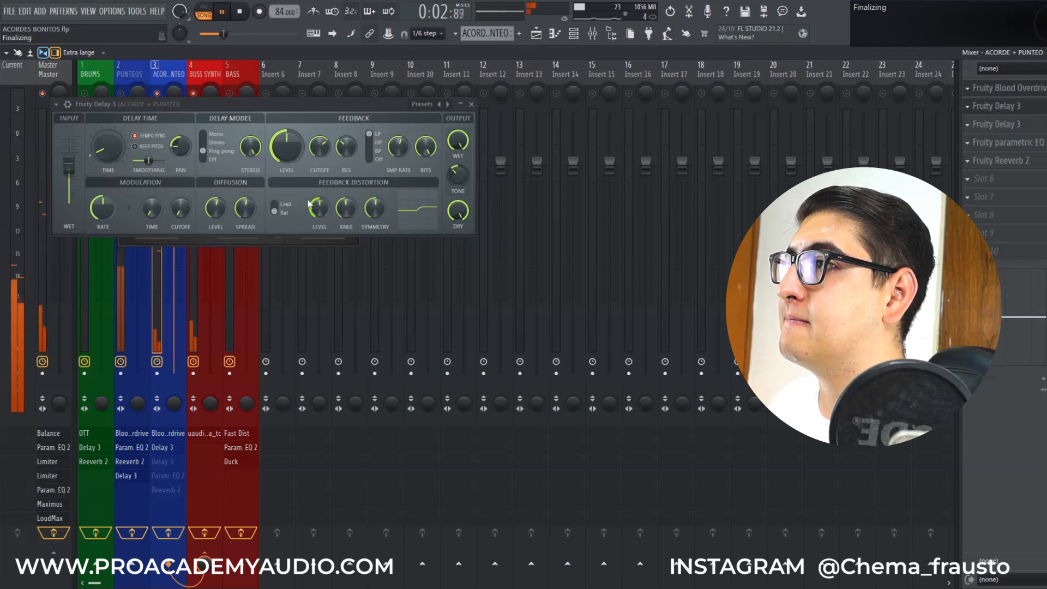
{"action": "key", "text": "space"}
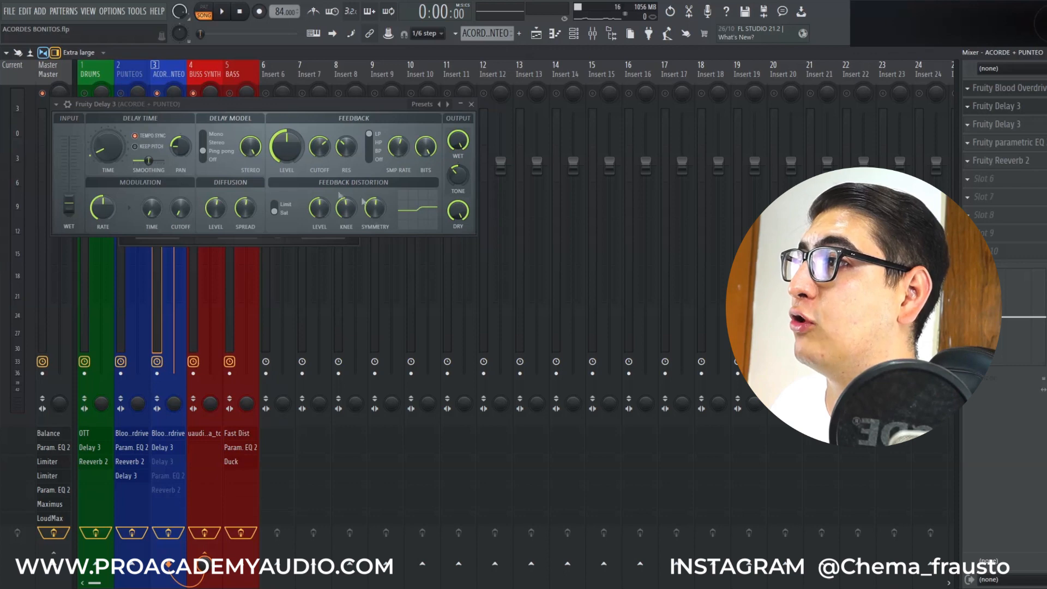
Place the first ACORDE + PUNTEO delay above its playlist track, play the song twice to follow the delay, and close the plugin.
{"action": "left_click", "coordinate": [545, 36]}
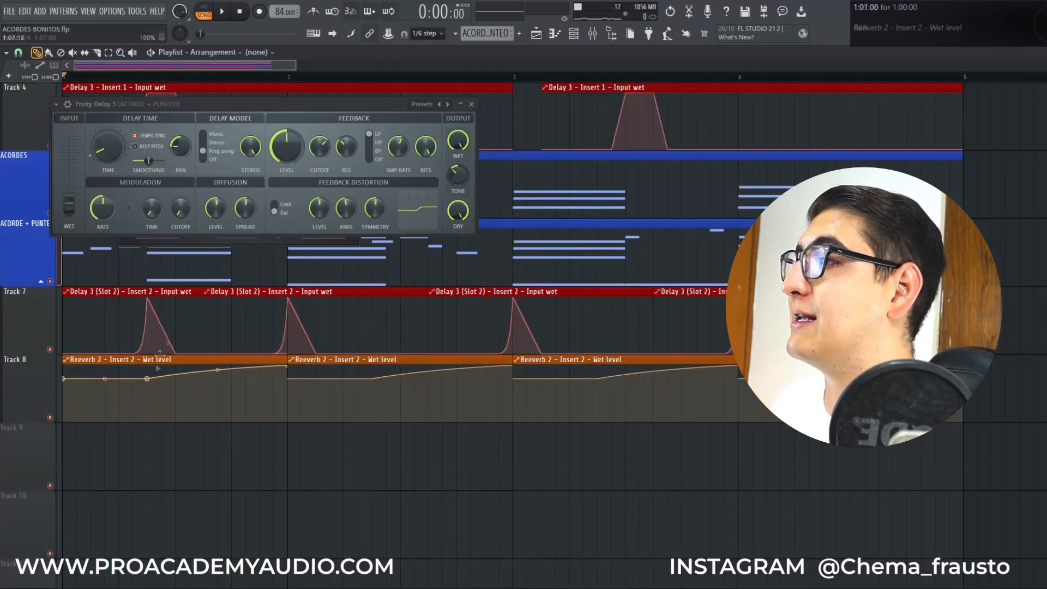
{"action": "left_click_drag", "start_coordinate": [133, 102], "coordinate": [133, 59]}
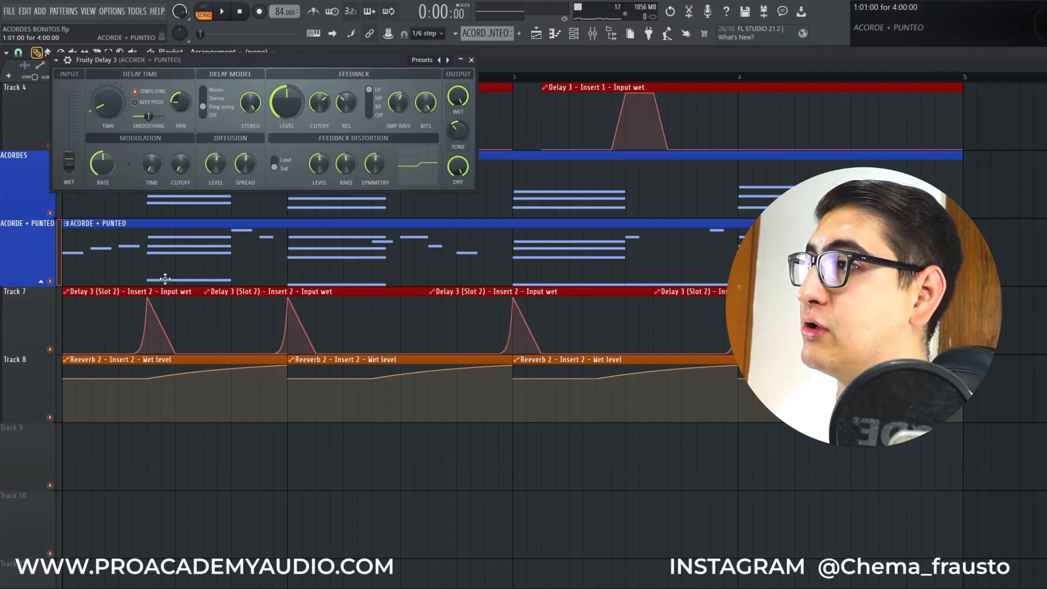
{"action": "key", "text": "space"}
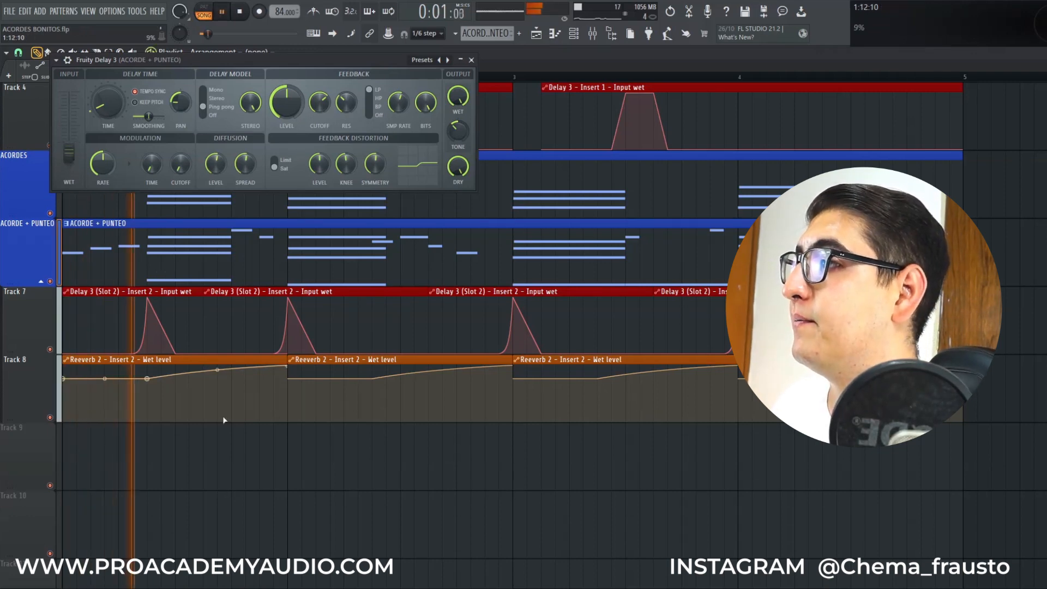
{"action": "key", "text": "space"}
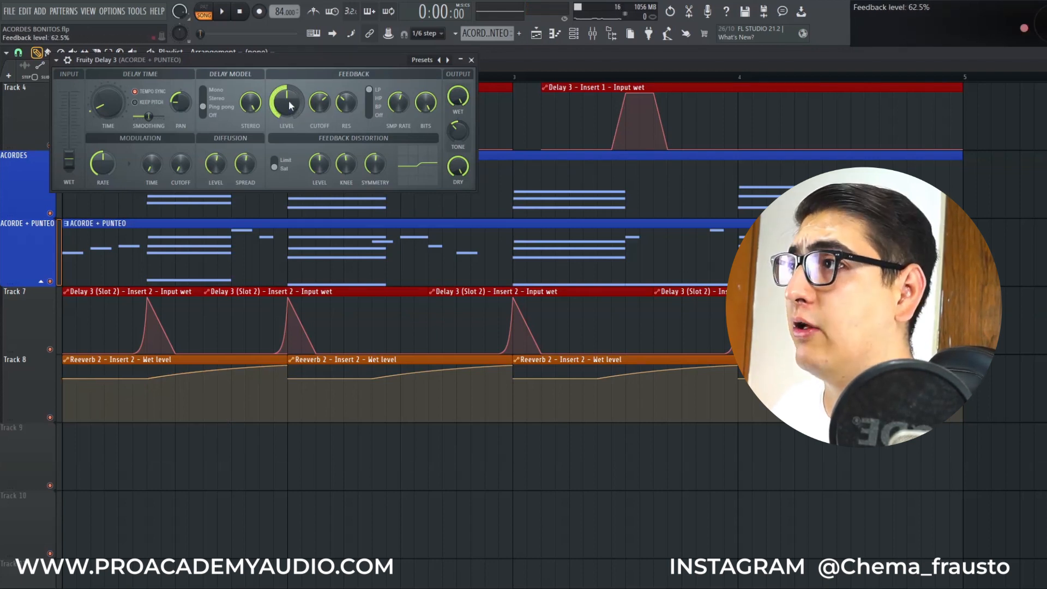
{"action": "key", "text": "space"}
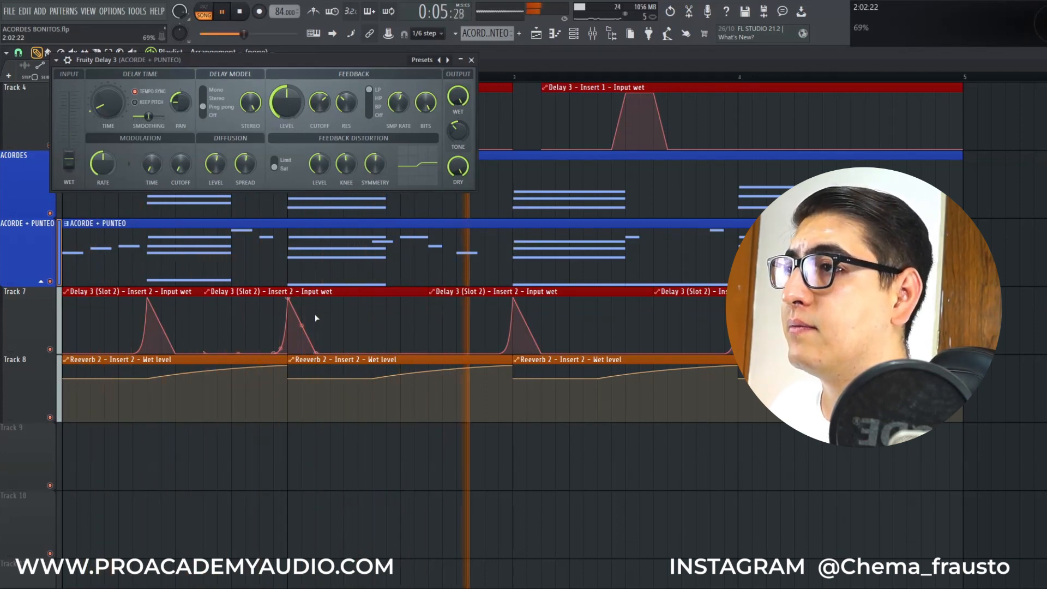
{"action": "key", "text": "space"}
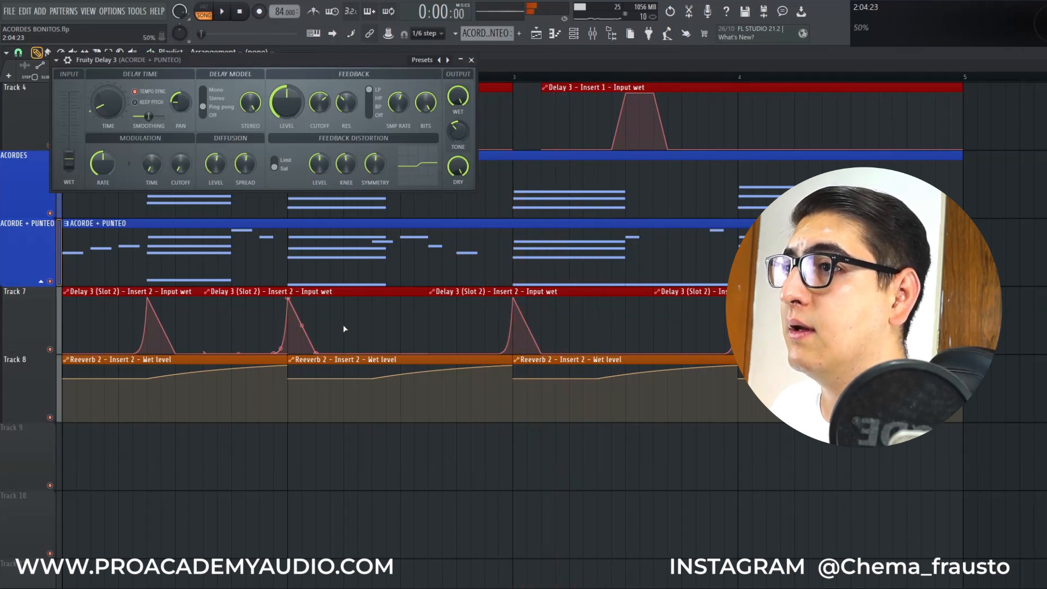
{"action": "key", "text": "Escape"}
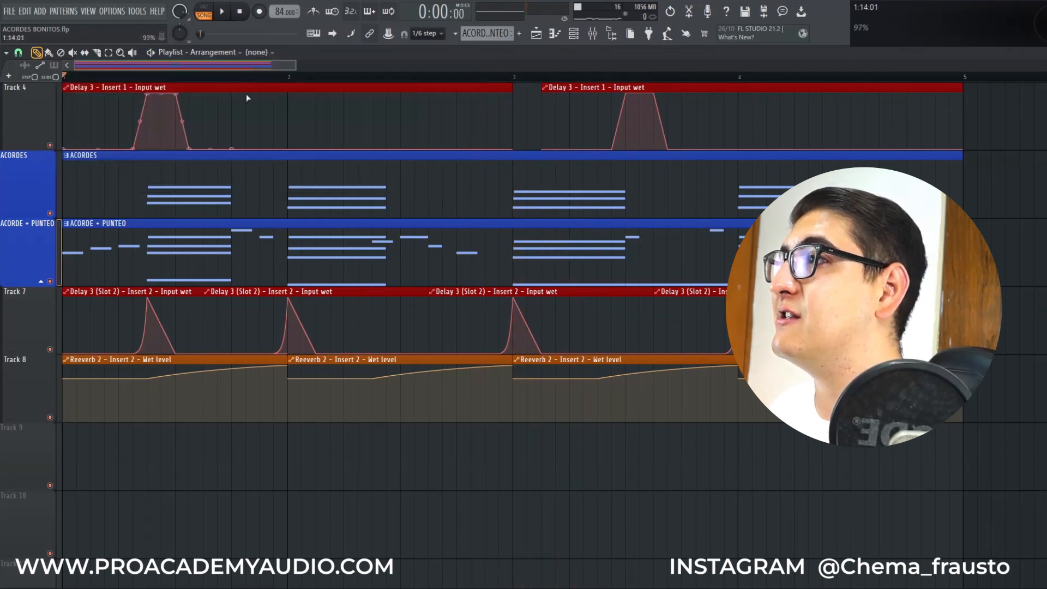
Open the second Fruity Delay 3 on ACORDE + PUNTEO, enable it, and listen to its automated input wet during playback.
{"action": "mouse_move", "coordinate": [233, 80]}
{"action": "left_mouse_down"}
{"action": "mouse_move", "coordinate": [276, 77]}
{"action": "mouse_move", "coordinate": [283, 89]}
{"action": "mouse_move", "coordinate": [177, 91]}
{"action": "mouse_move", "coordinate": [216, 89]}
{"action": "left_mouse_up"}
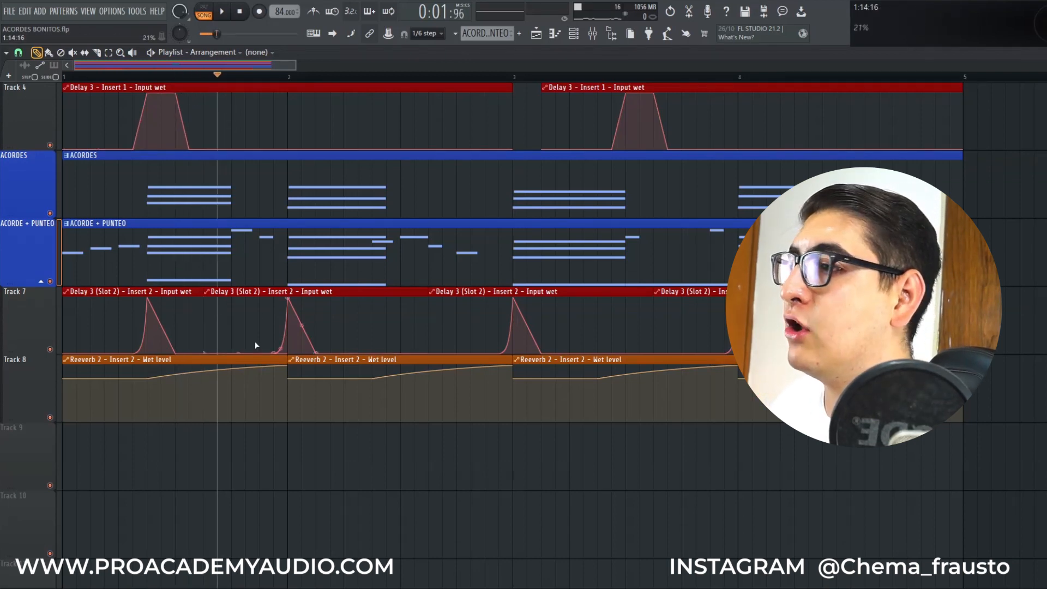
{"action": "key", "text": "F9"}
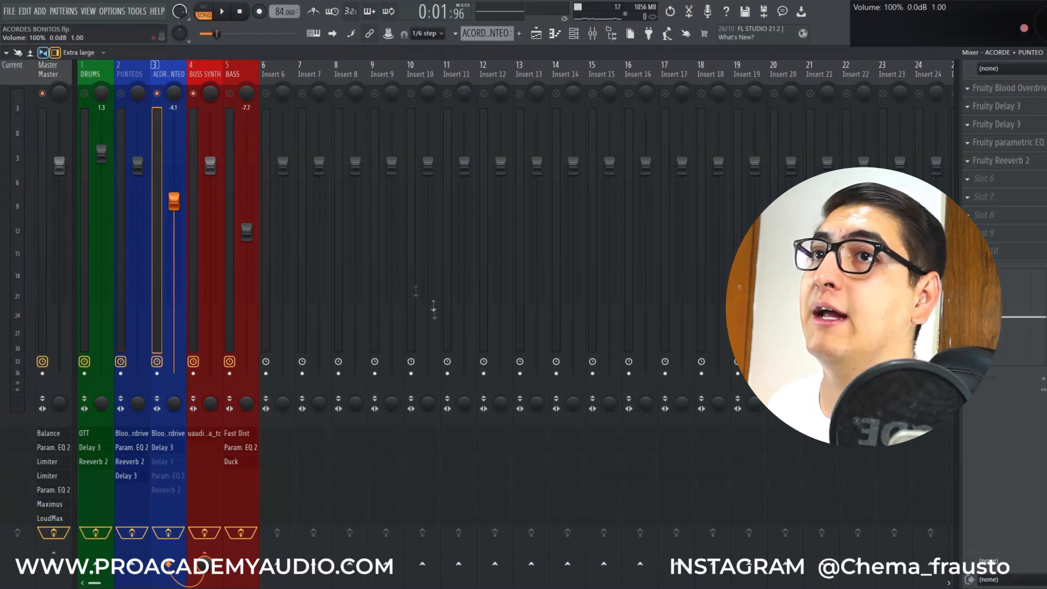
{"action": "left_click", "coordinate": [1025, 129]}
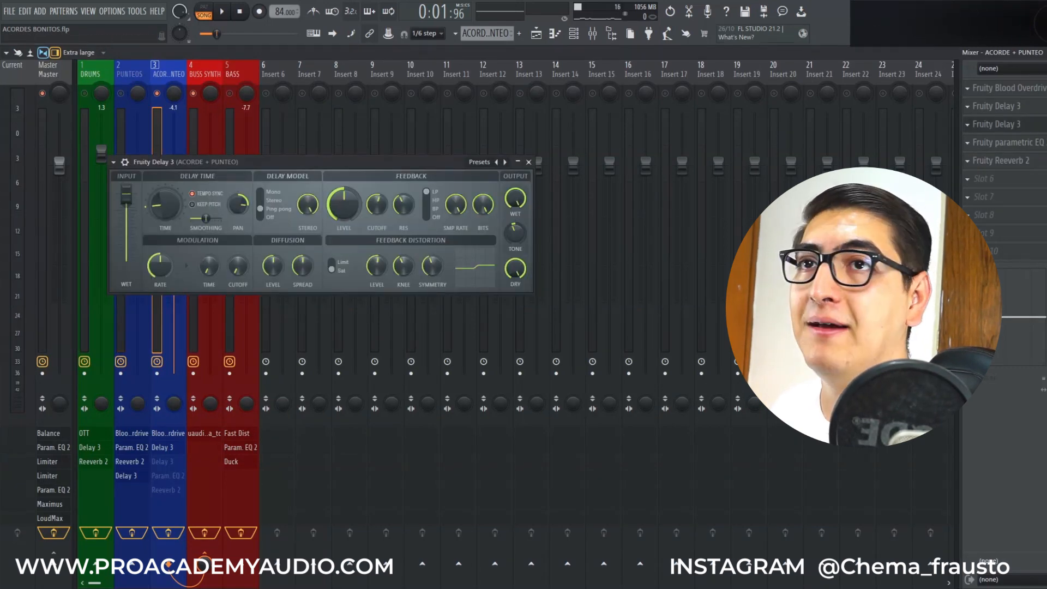
{"action": "left_click", "coordinate": [1046, 124]}
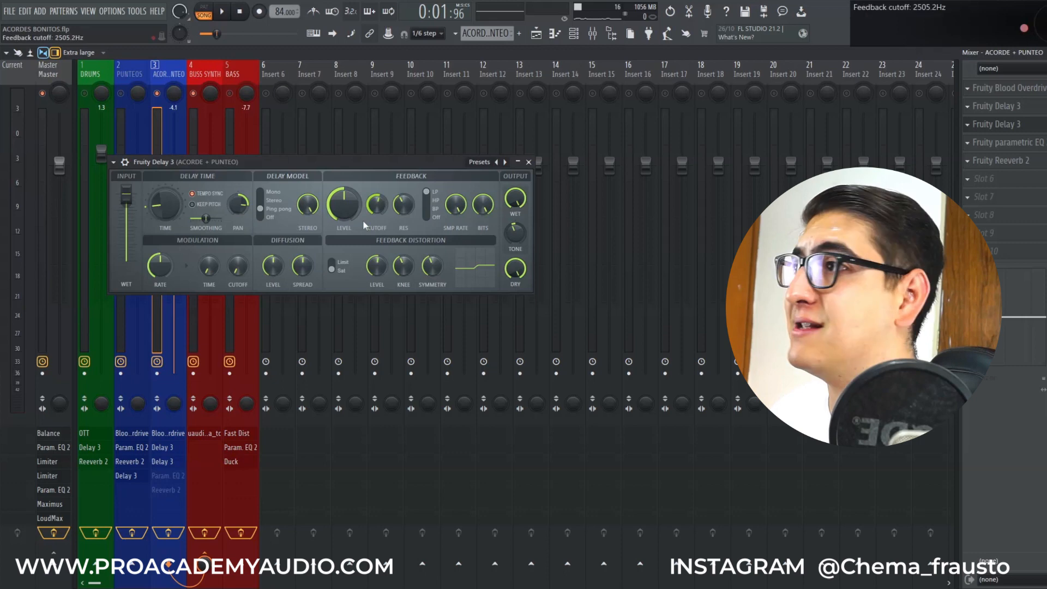
{"action": "key", "text": "space"}
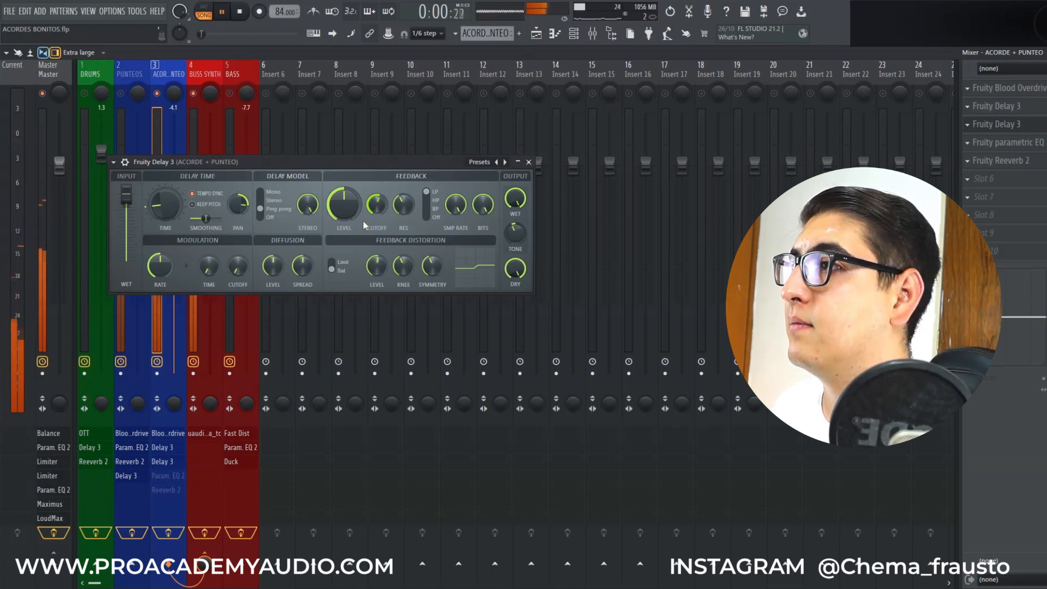
{"action": "key", "text": "space"}
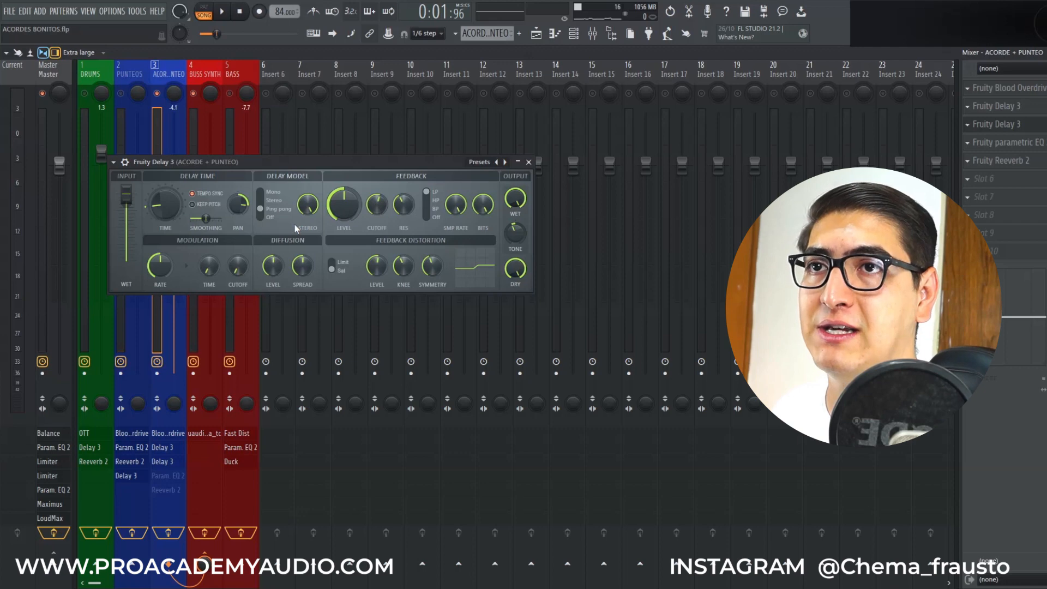
{"action": "double_click", "coordinate": [266, 164]}
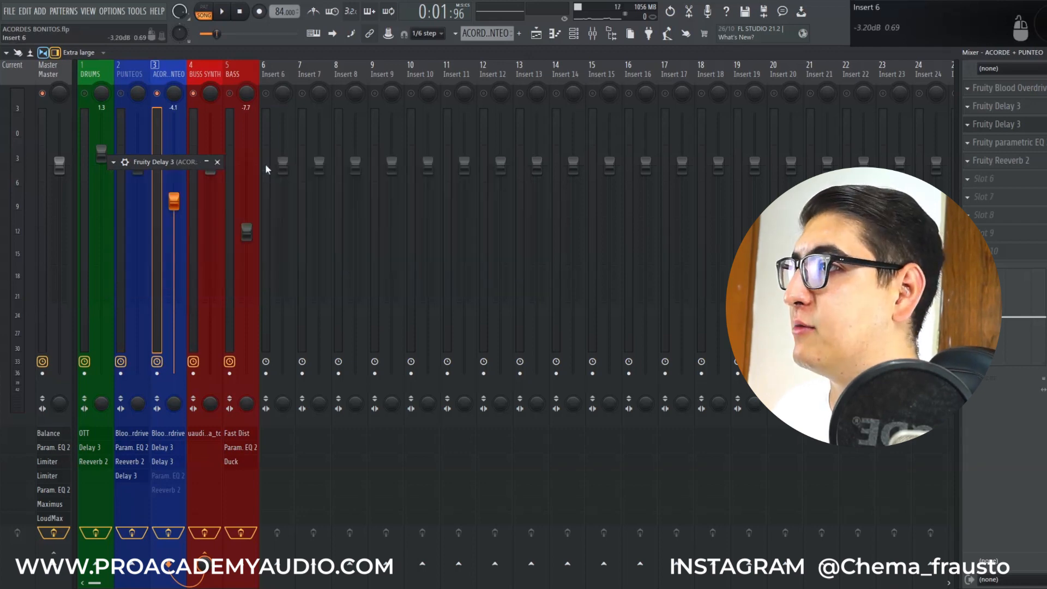
{"action": "double_click", "coordinate": [185, 162]}
{"action": "key", "text": "space"}
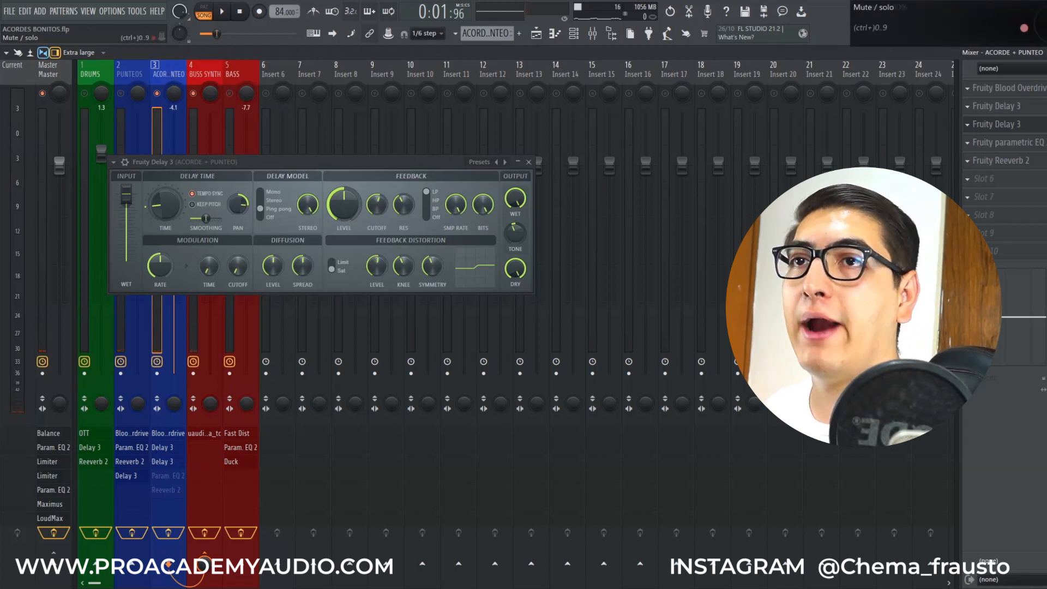
Enable Fruity Parametric EQ 2 on ACORDE + PUNTEO, compare the sound with it off and on during playback, and close the open plugins.
{"action": "left_click", "coordinate": [1003, 142]}
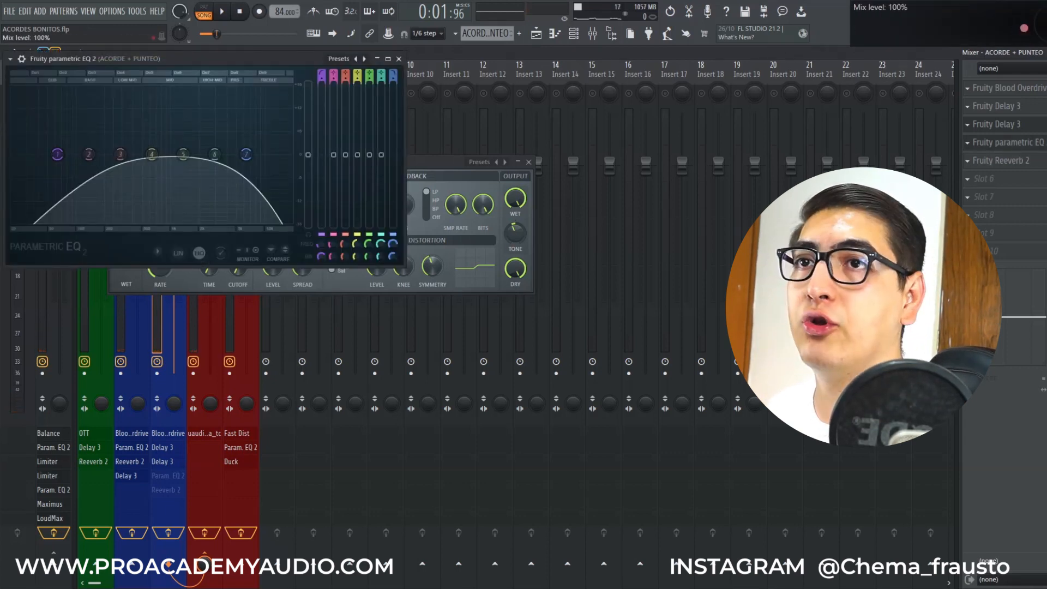
{"action": "left_click_drag", "start_coordinate": [265, 54], "coordinate": [286, 88]}
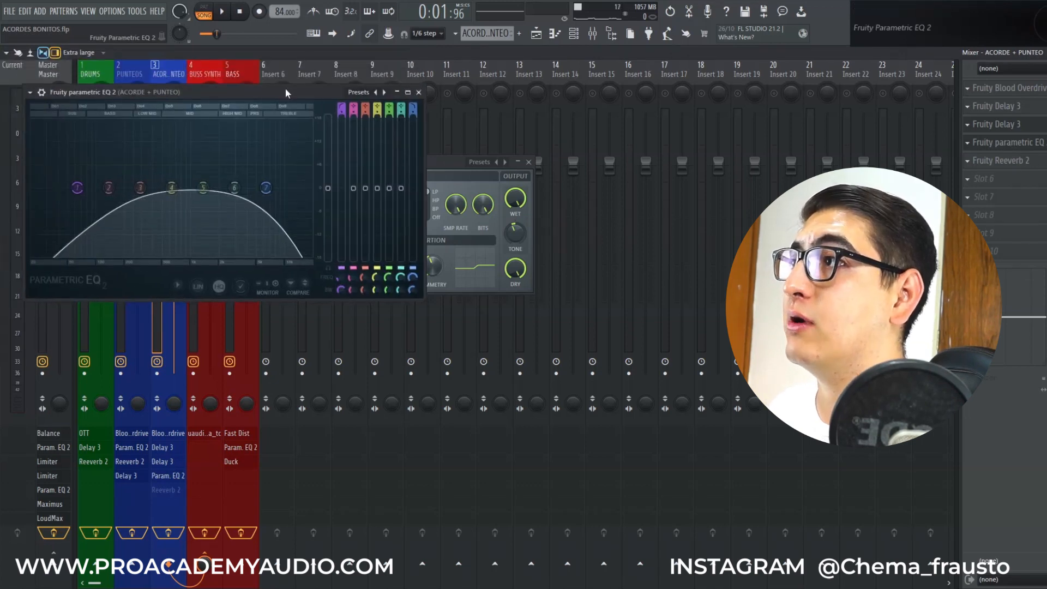
{"action": "key", "text": "space"}
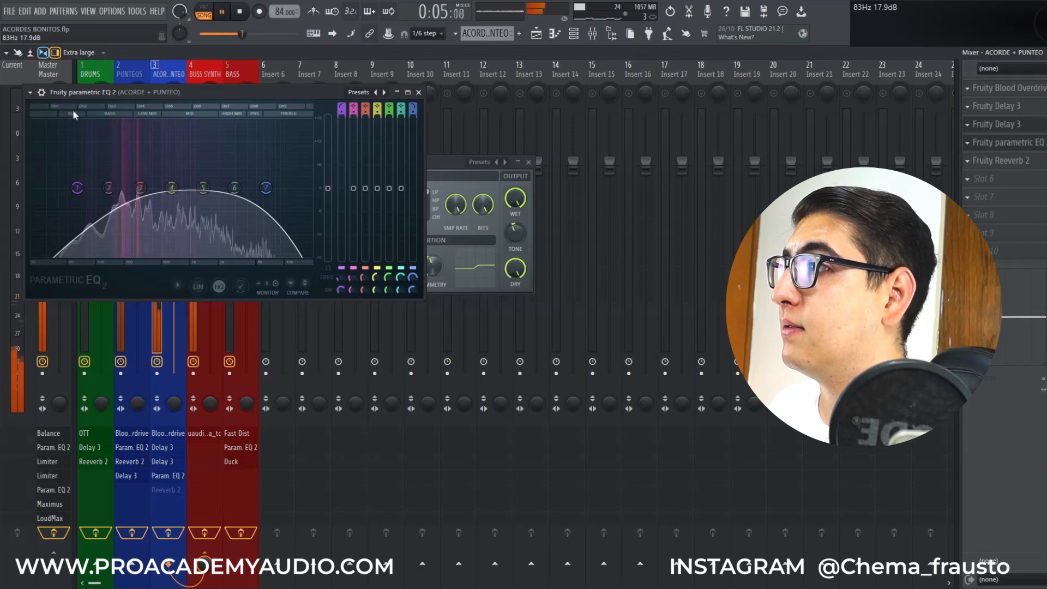
{"action": "left_click", "coordinate": [42, 93]}
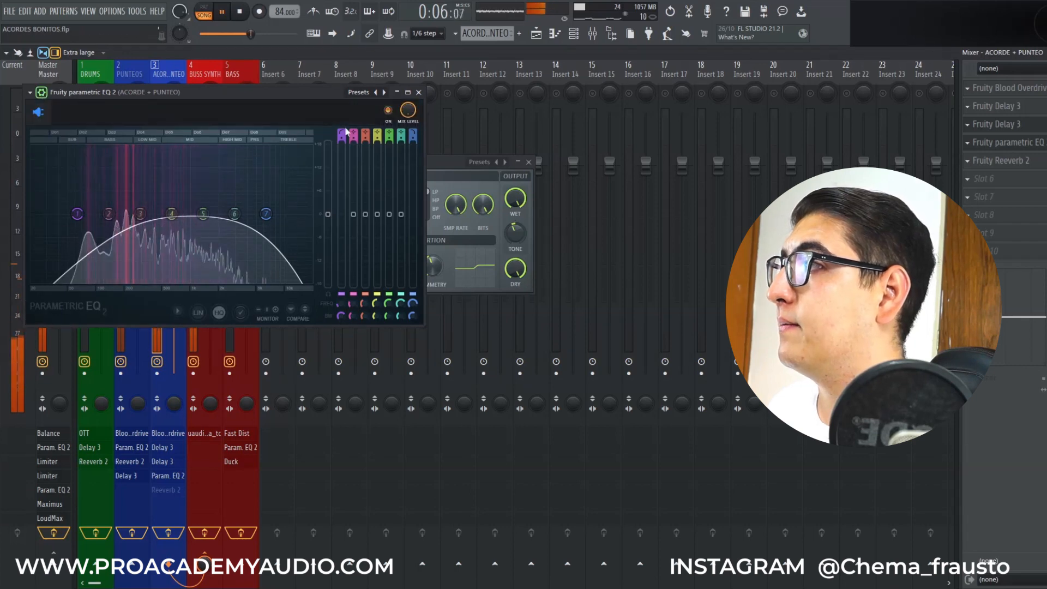
{"action": "left_click", "coordinate": [388, 111]}
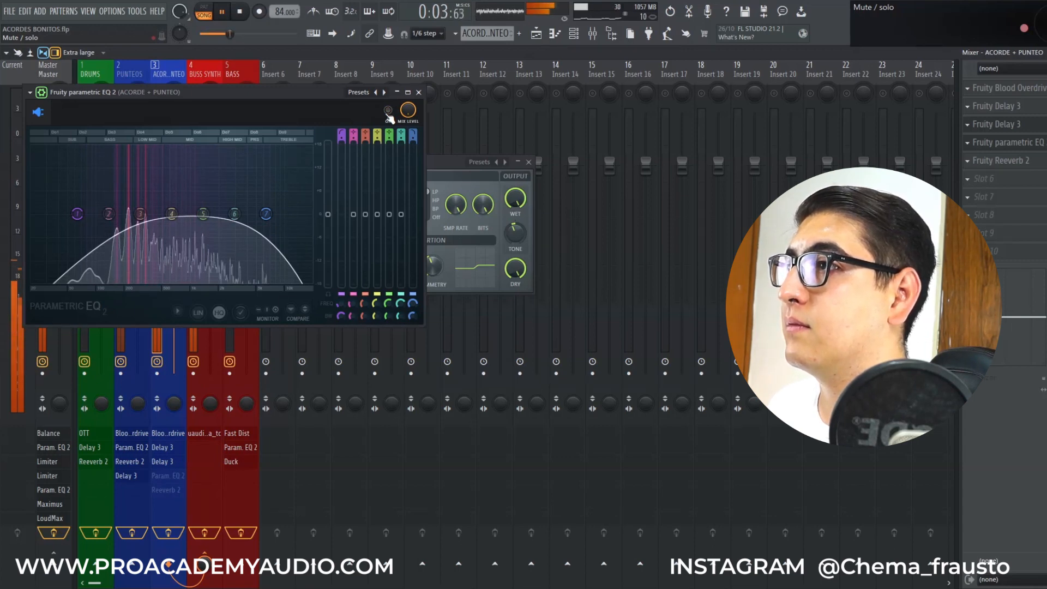
{"action": "left_click", "coordinate": [388, 111]}
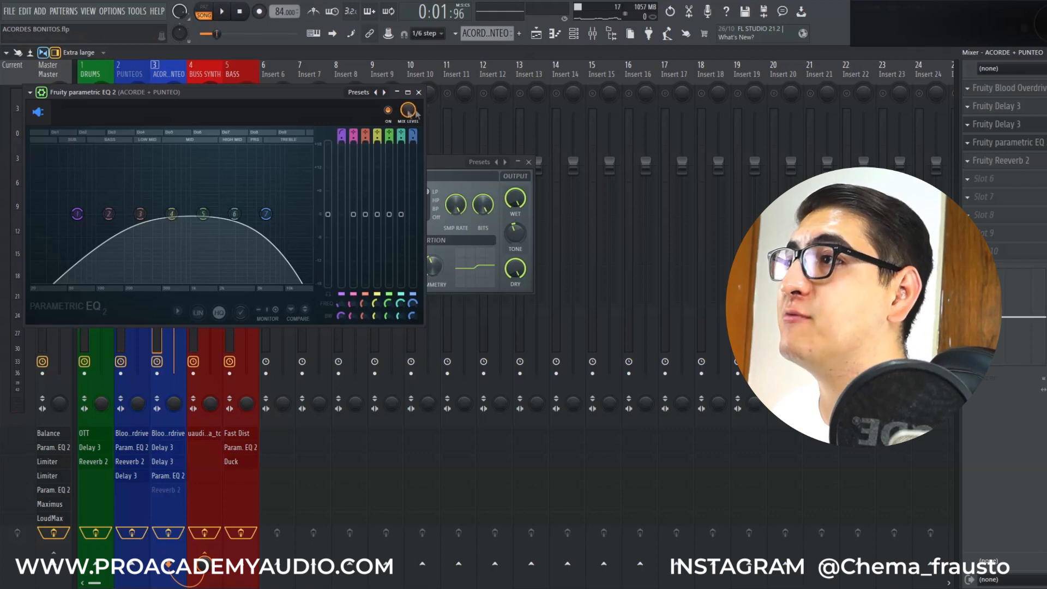
{"action": "left_click", "coordinate": [419, 92]}
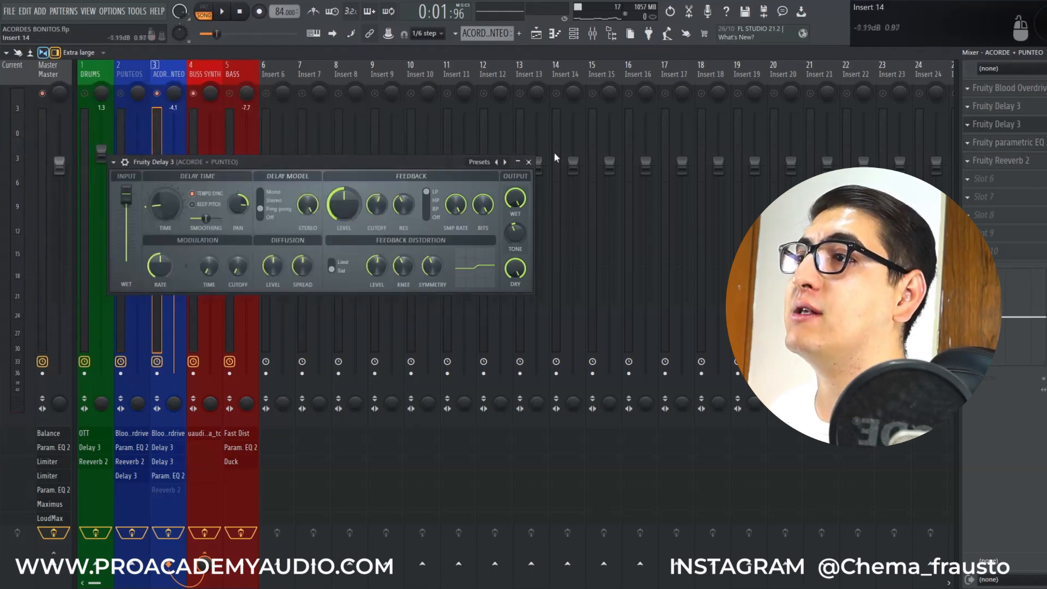
{"action": "left_click", "coordinate": [528, 162]}
Enable Fruity Reeverb 2 on ACORDE + PUNTEO, place it above its playlist track, and play the song from the start to follow the wet level automation.
{"action": "left_click", "coordinate": [1040, 166]}
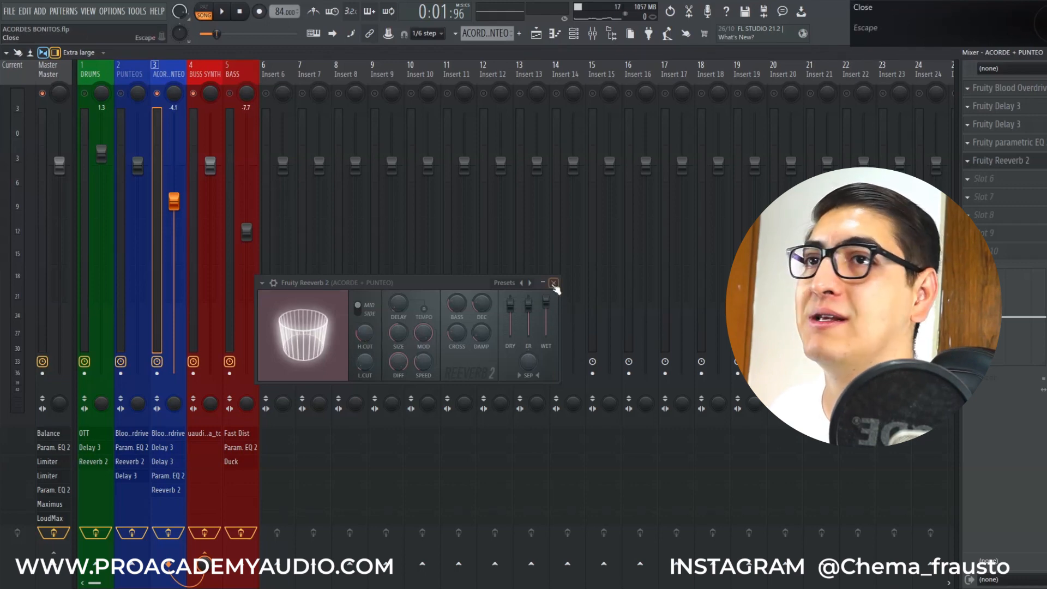
{"action": "left_click", "coordinate": [536, 34]}
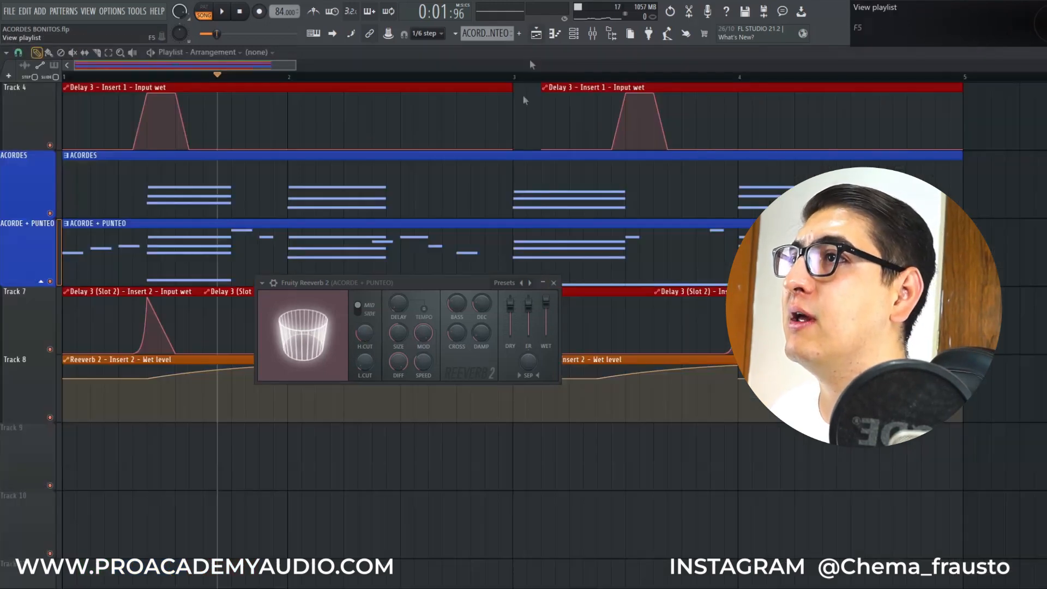
{"action": "left_click_drag", "start_coordinate": [374, 283], "coordinate": [191, 107]}
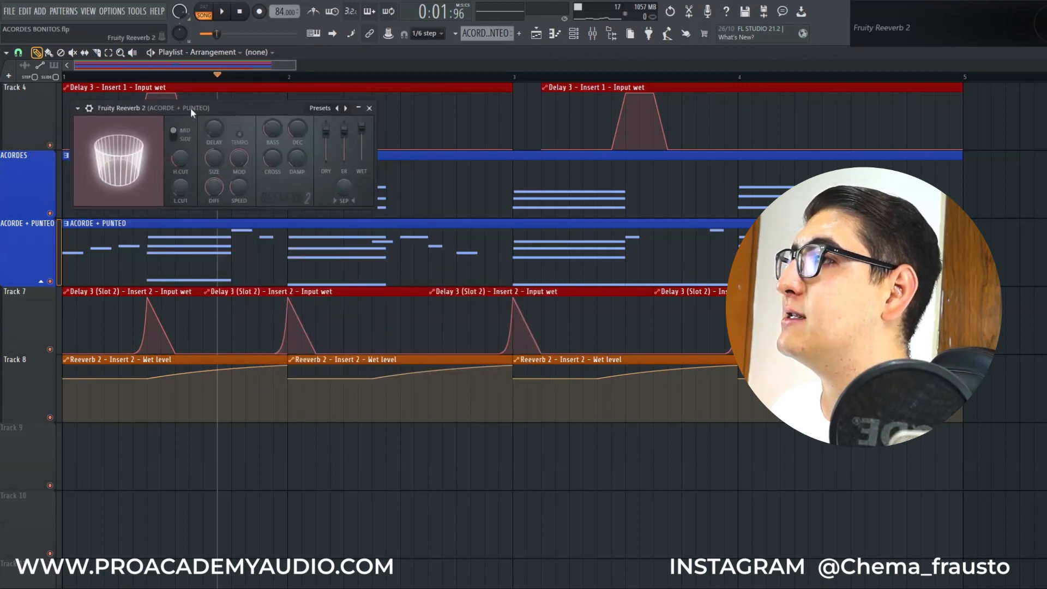
{"action": "left_click", "coordinate": [240, 12]}
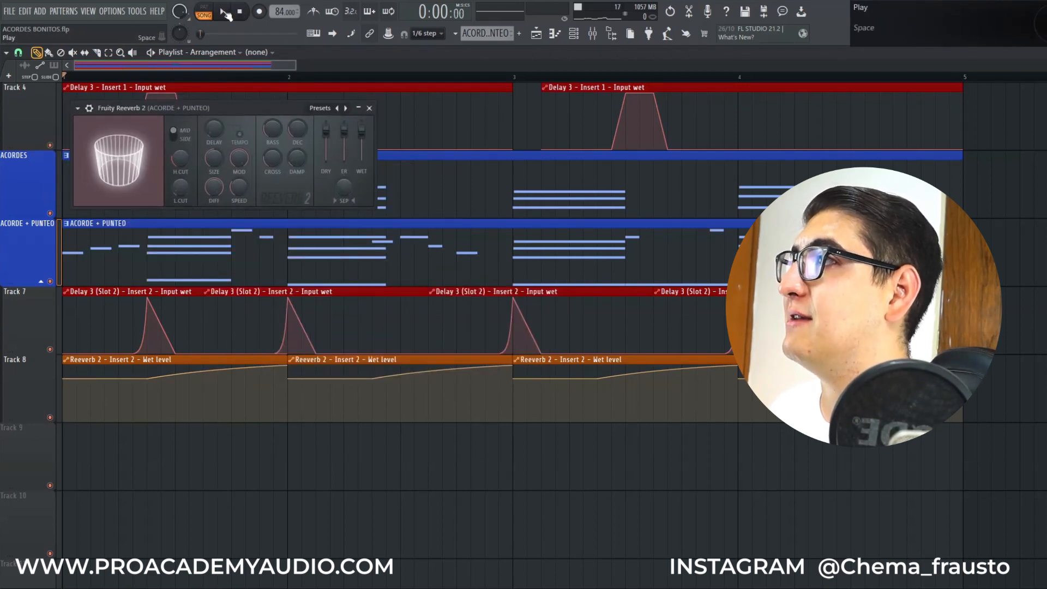
{"action": "left_click", "coordinate": [224, 12]}
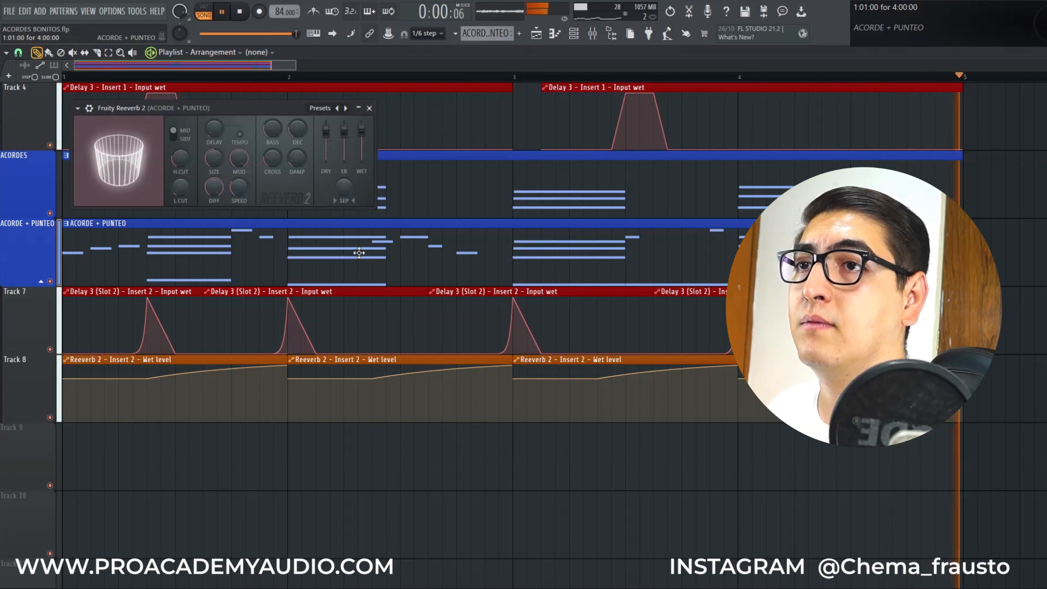
{"action": "key", "text": "space"}
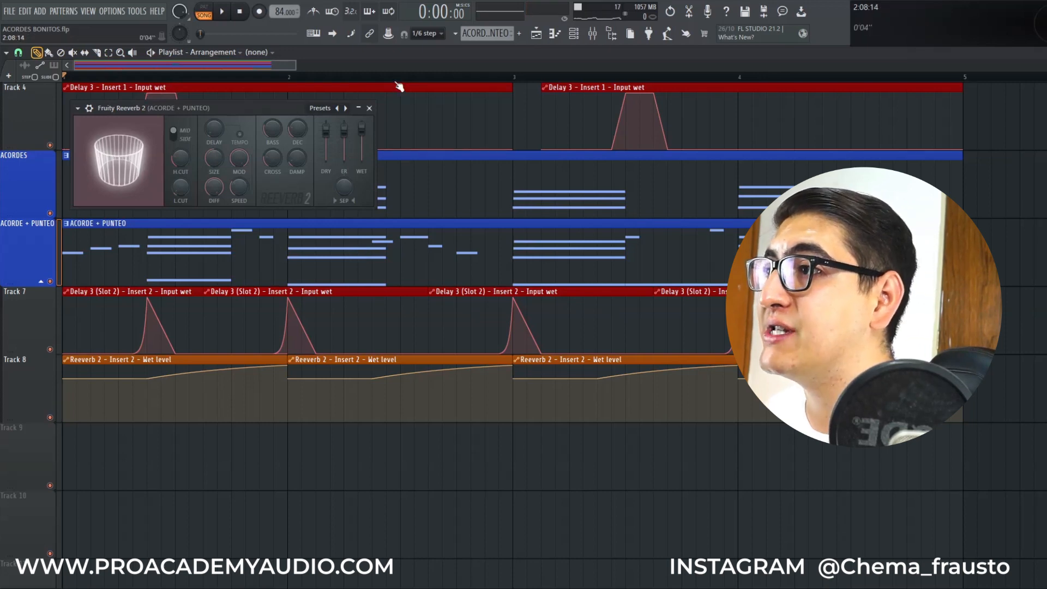
{"action": "left_click", "coordinate": [370, 109]}
Review the two delays, the parametric EQ and the reverb on the ACORDE + PUNTEO mixer track, and close their windows.
{"action": "key", "text": "F9"}
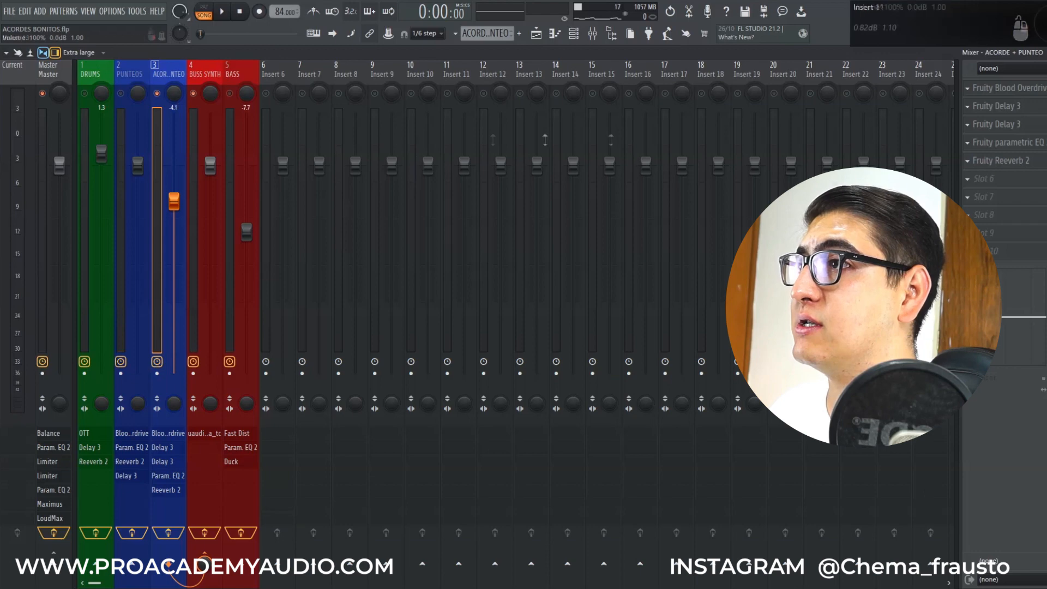
{"action": "left_click", "coordinate": [1019, 109]}
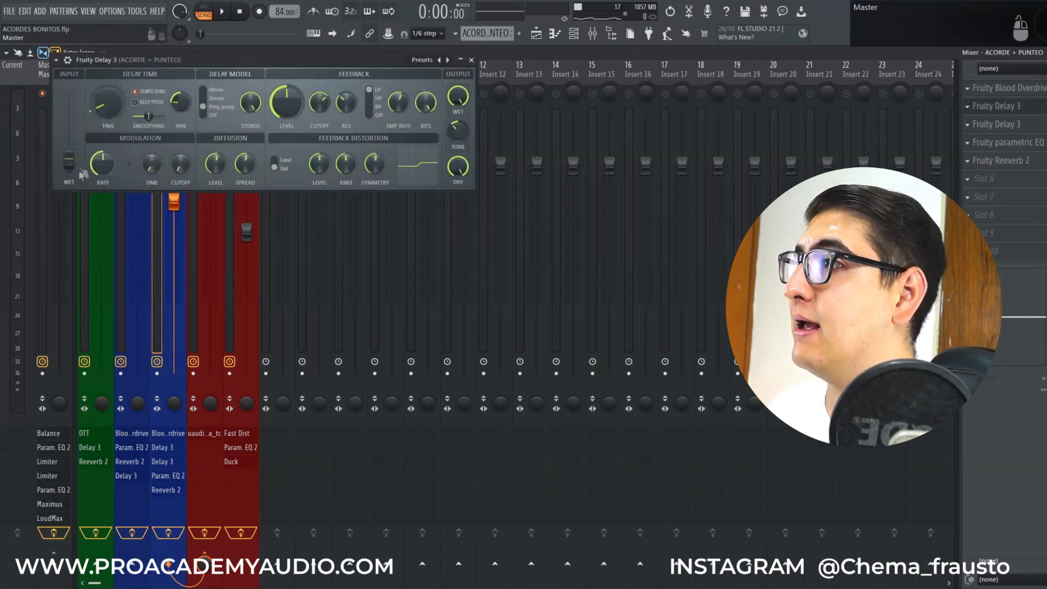
{"action": "left_click", "coordinate": [1039, 123]}
{"action": "left_click_drag", "start_coordinate": [276, 161], "coordinate": [219, 66]}
{"action": "left_click", "coordinate": [1009, 144]}
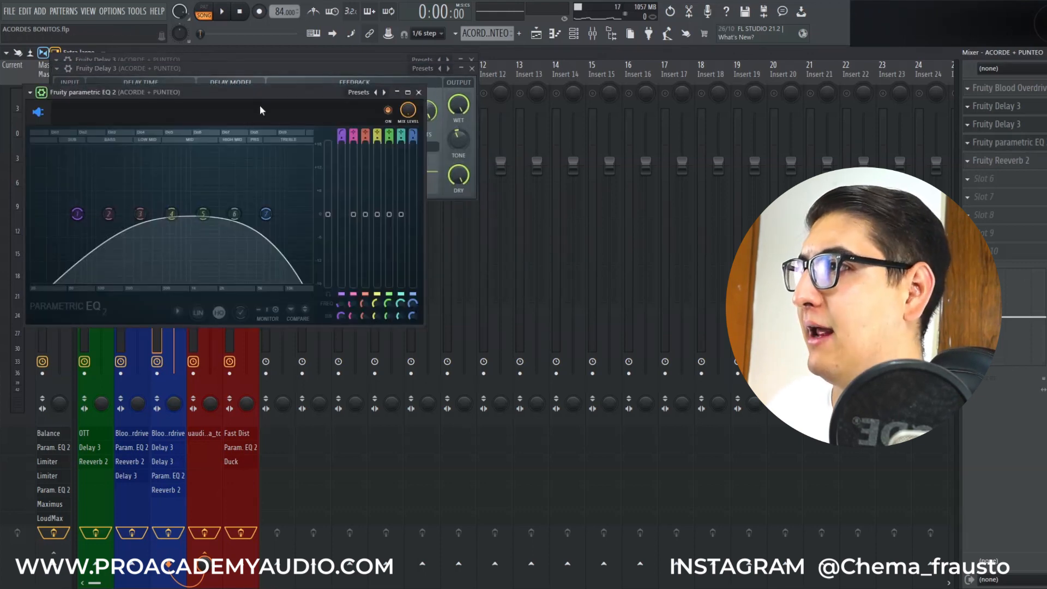
{"action": "left_click", "coordinate": [1029, 163]}
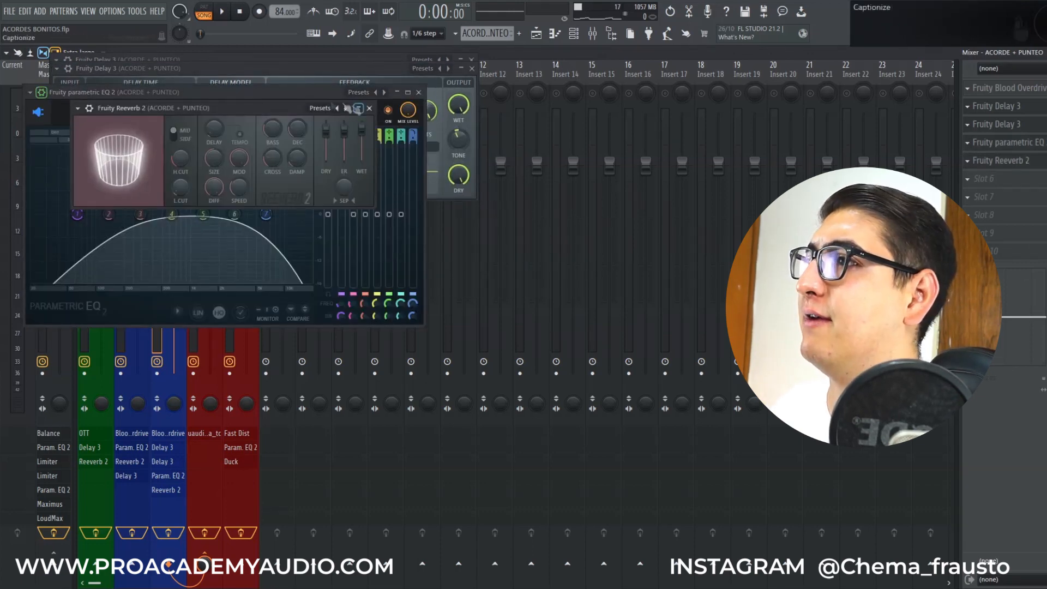
{"action": "key", "text": "Escape"}
{"action": "key", "text": "Escape"}
{"action": "key", "text": "Escape"}
{"action": "key", "text": "Escape"}
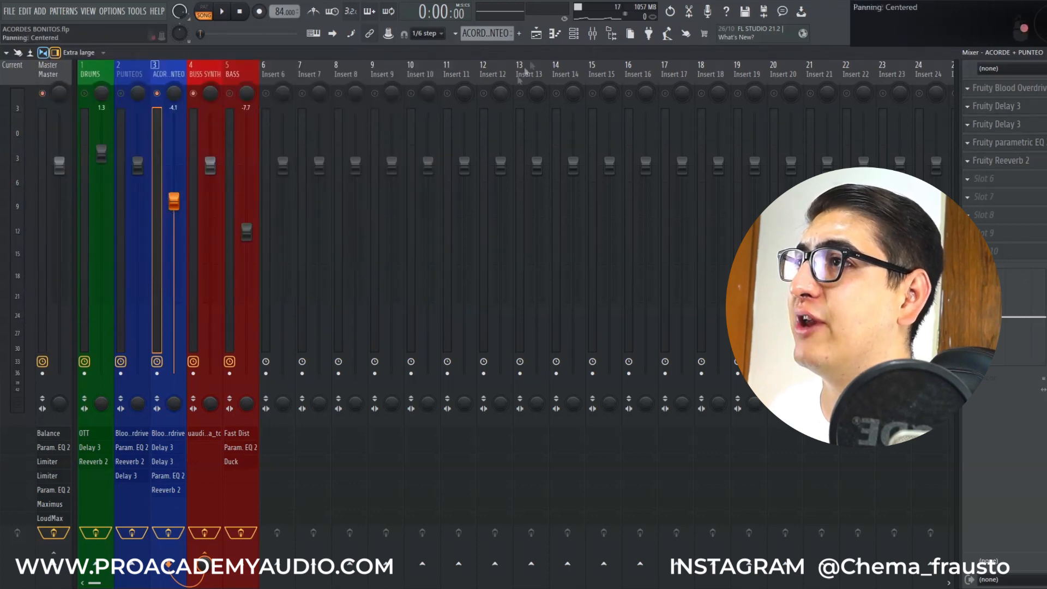
{"action": "left_click", "coordinate": [1009, 160]}
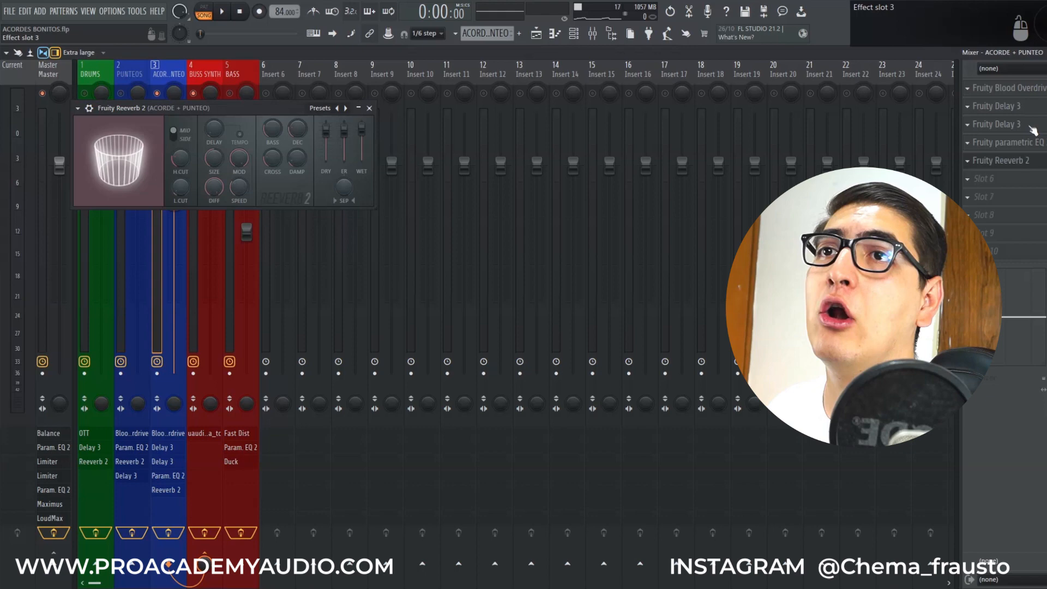
{"action": "left_click", "coordinate": [369, 108]}
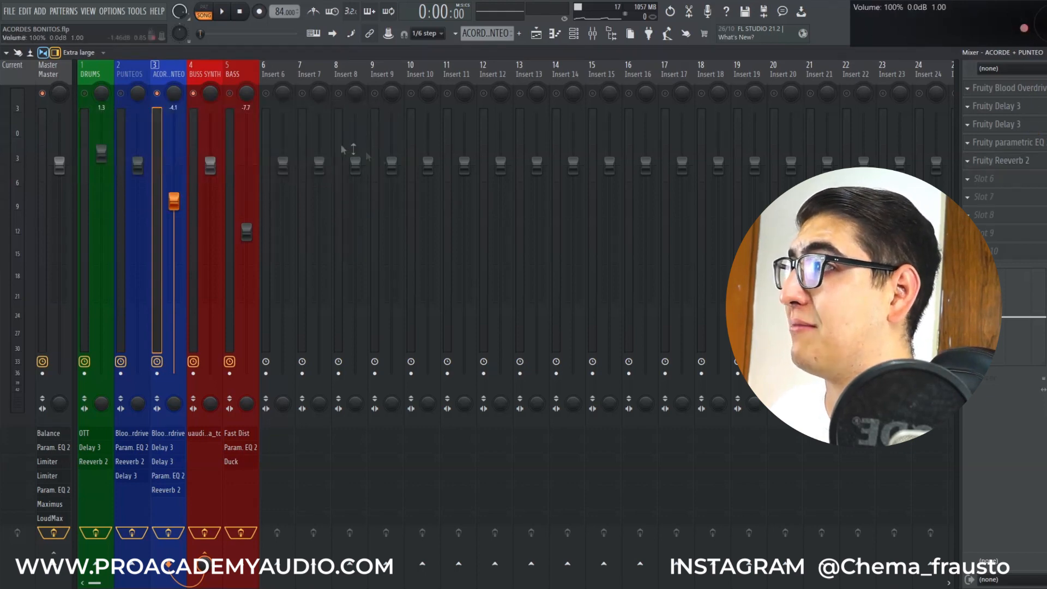
Unmute PUNTEOS and play it with ACORDE + PUNTEO, comparing both tracks with their effect slots disabled and enabled.
{"action": "left_click", "coordinate": [129, 80]}
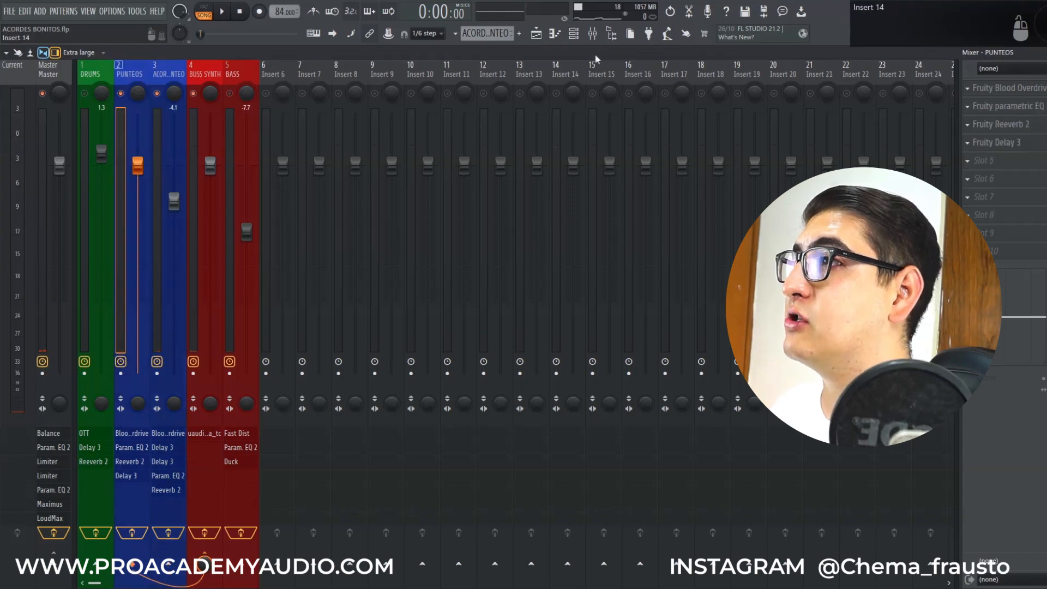
{"action": "key", "text": "space"}
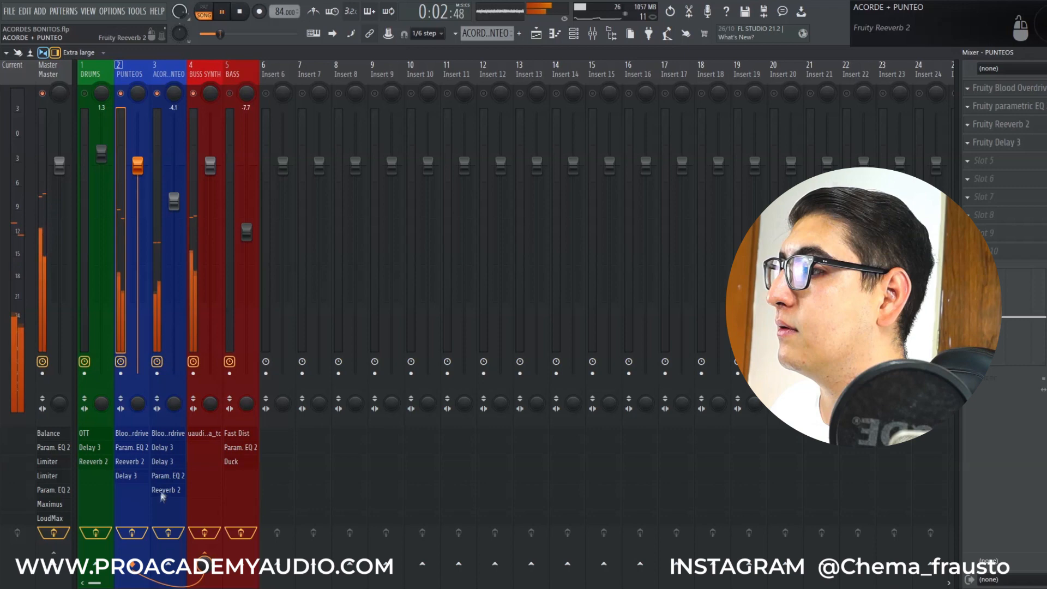
{"action": "left_click", "coordinate": [137, 536]}
{"action": "left_click", "coordinate": [168, 534]}
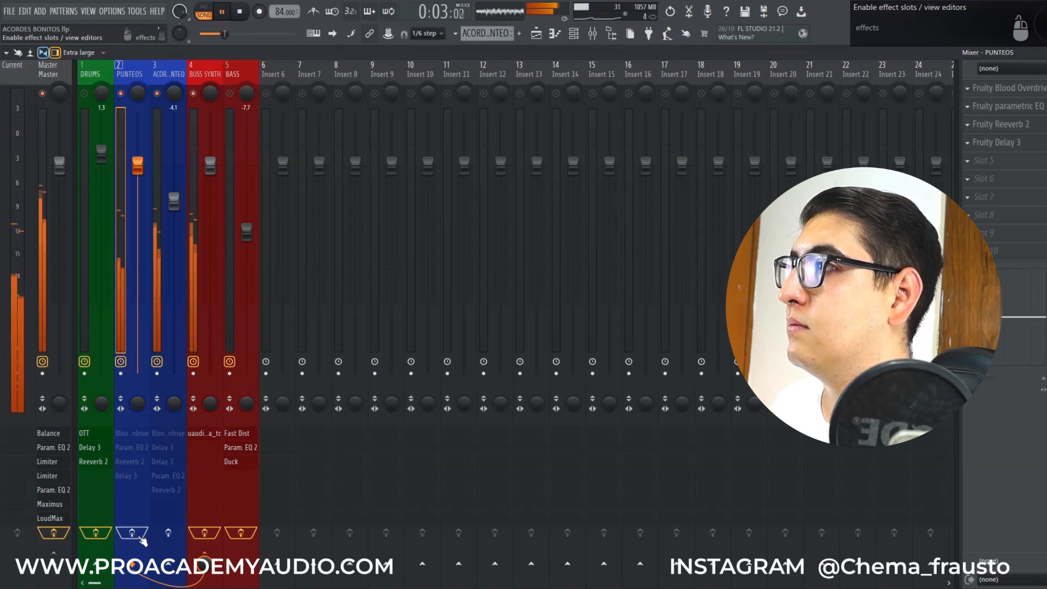
{"action": "left_click", "coordinate": [168, 534]}
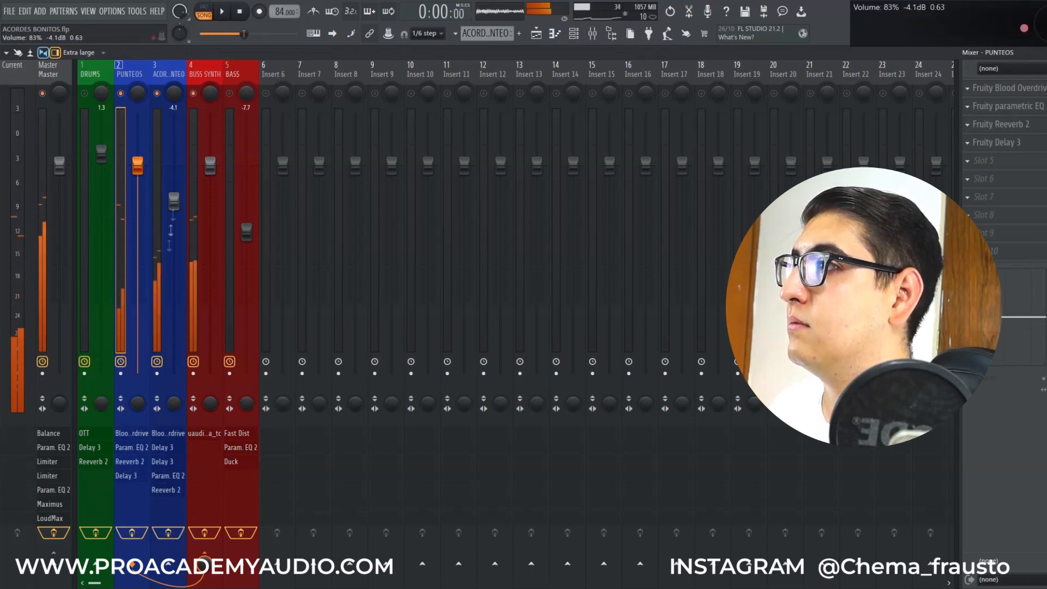
Unmute all mixer tracks and play the full mix, comparing it with the PUNTEOS and ACORDE + PUNTEO effect slots disabled and enabled.
{"action": "right_click", "coordinate": [161, 95]}
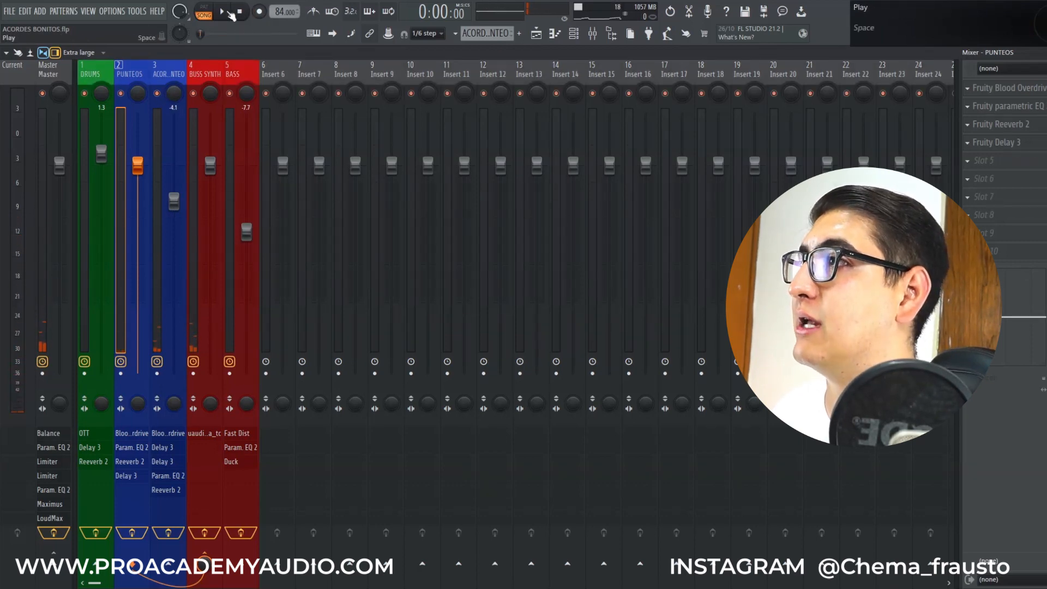
{"action": "left_click", "coordinate": [224, 12]}
{"action": "left_click", "coordinate": [107, 506]}
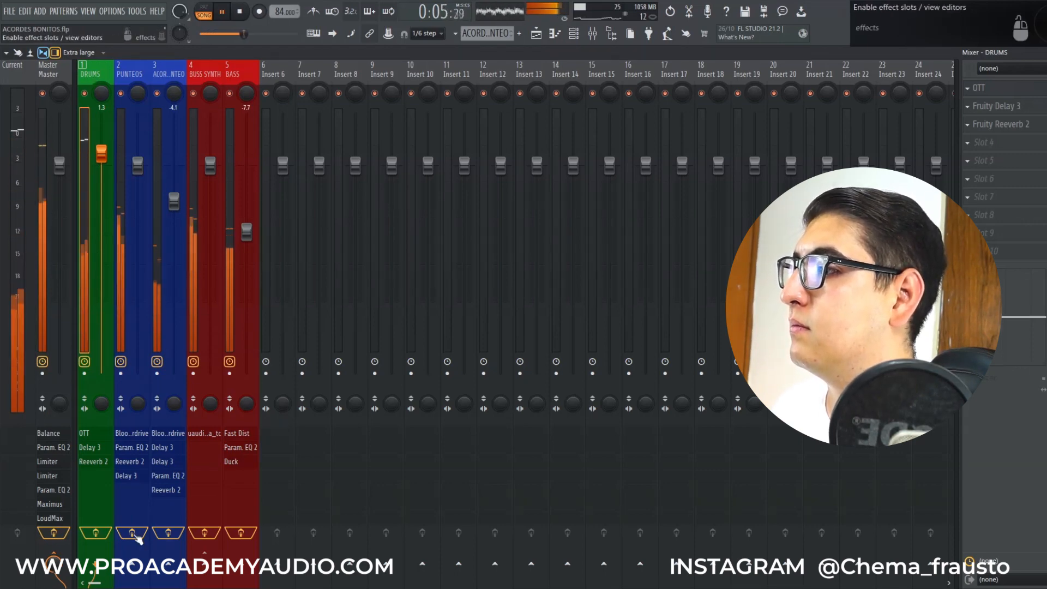
{"action": "left_click", "coordinate": [133, 533]}
{"action": "left_click", "coordinate": [168, 533]}
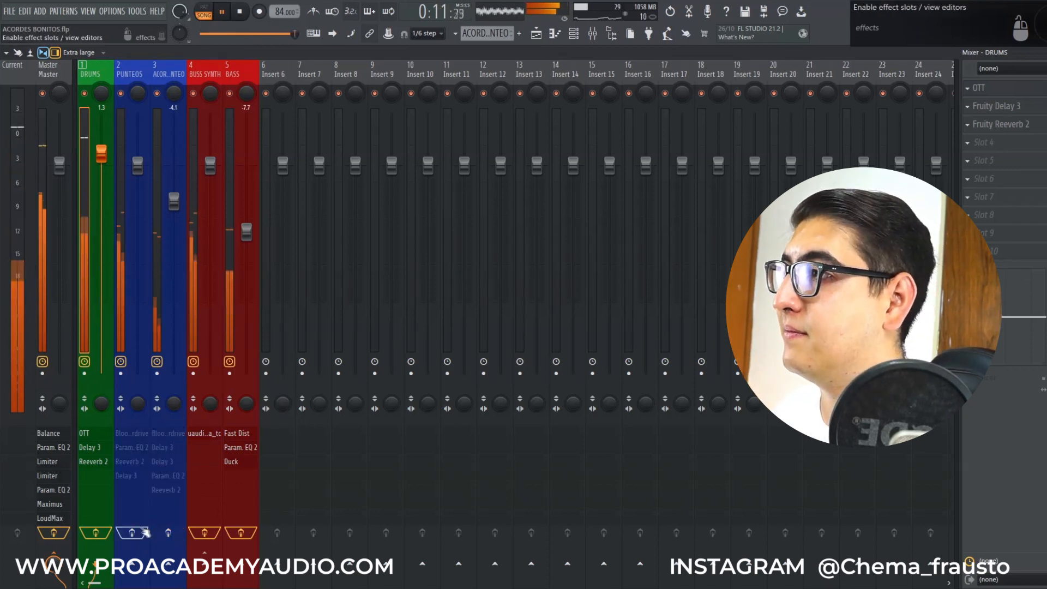
{"action": "left_click", "coordinate": [133, 533]}
{"action": "left_click", "coordinate": [171, 534]}
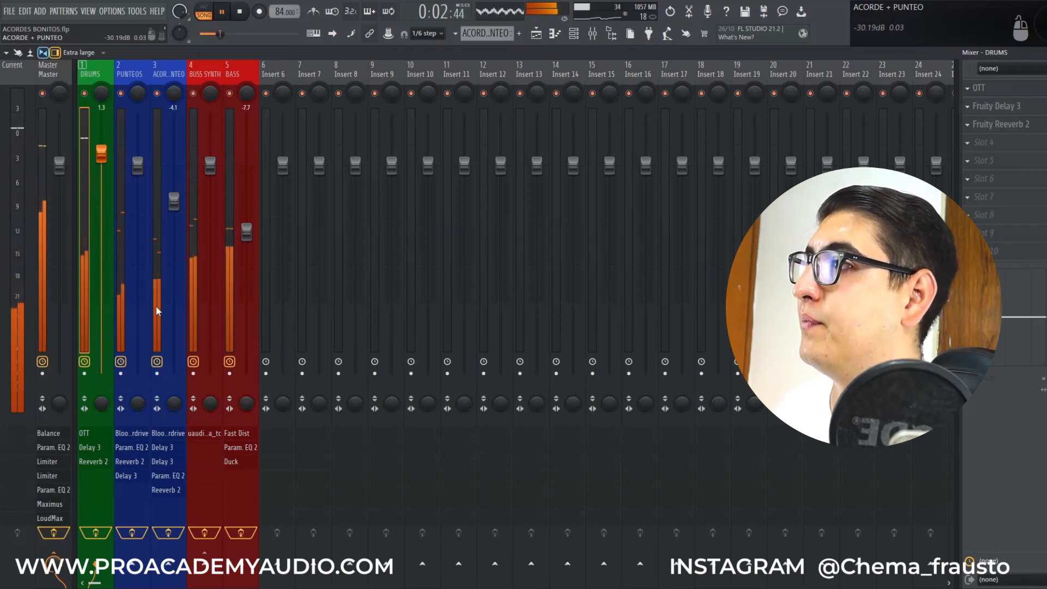
{"action": "key", "text": "space"}
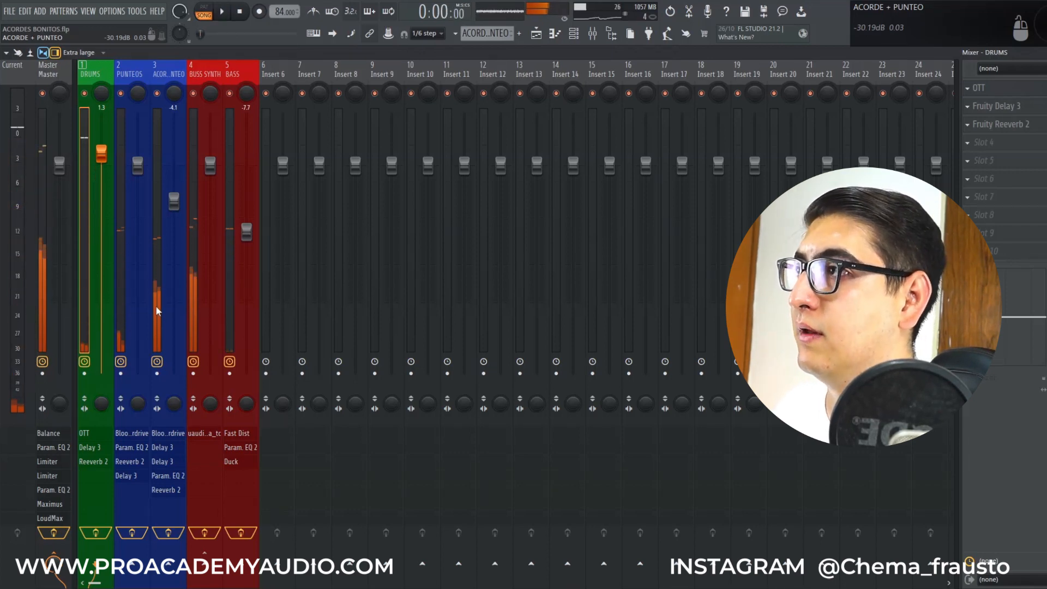